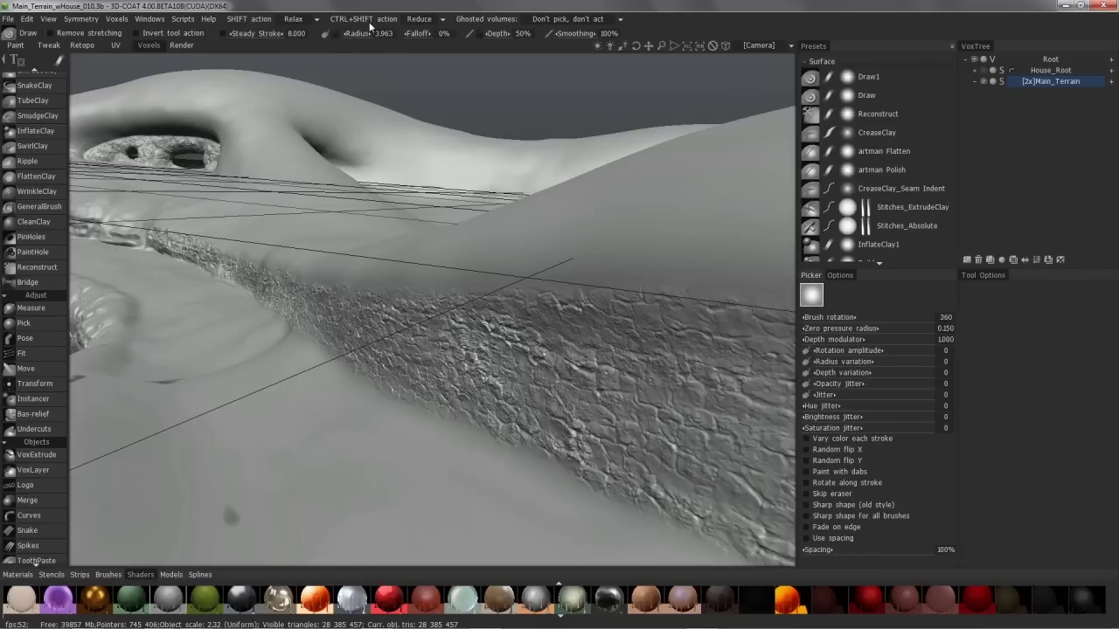
Examine the smoothing and detail options offered for the SHIFT and CTRL+SHIFT brush actions.
left_click(318, 21)
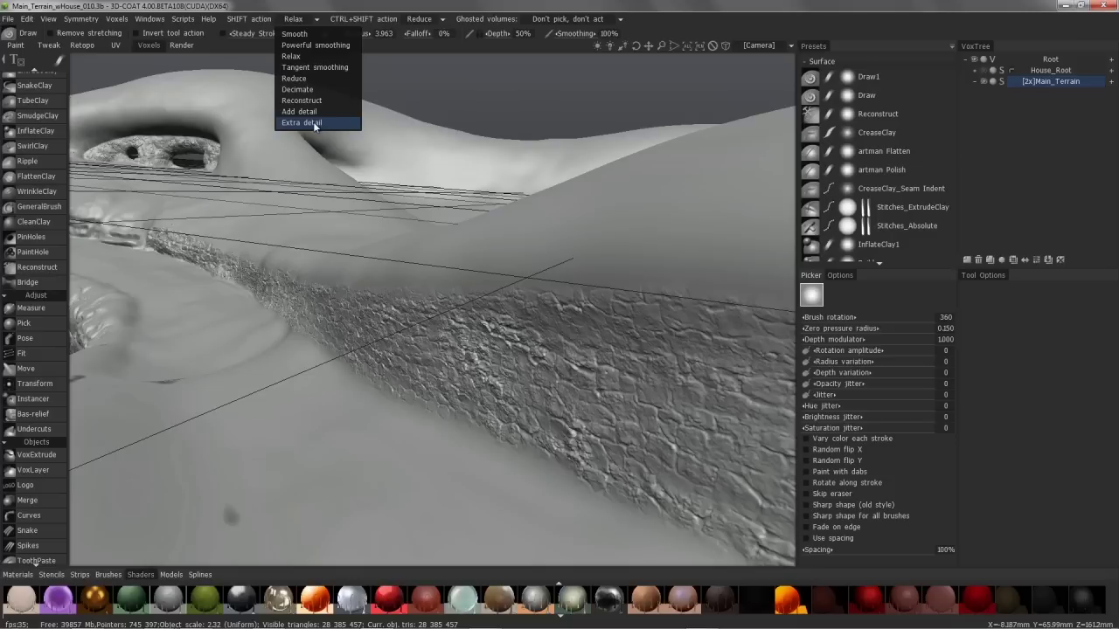
left_click(408, 22)
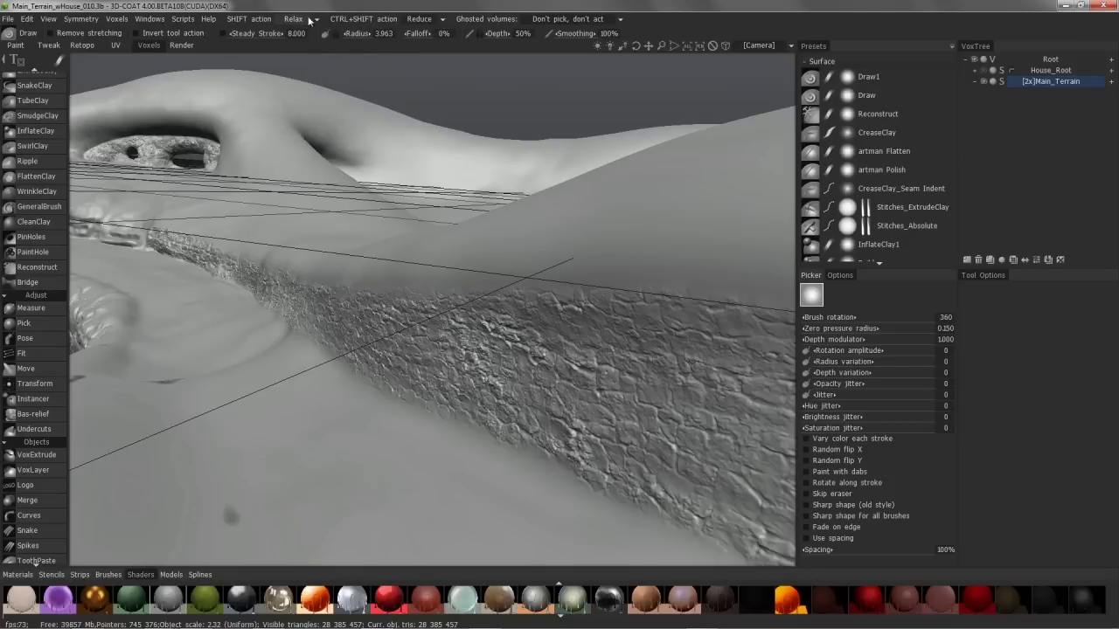
left_click(444, 24)
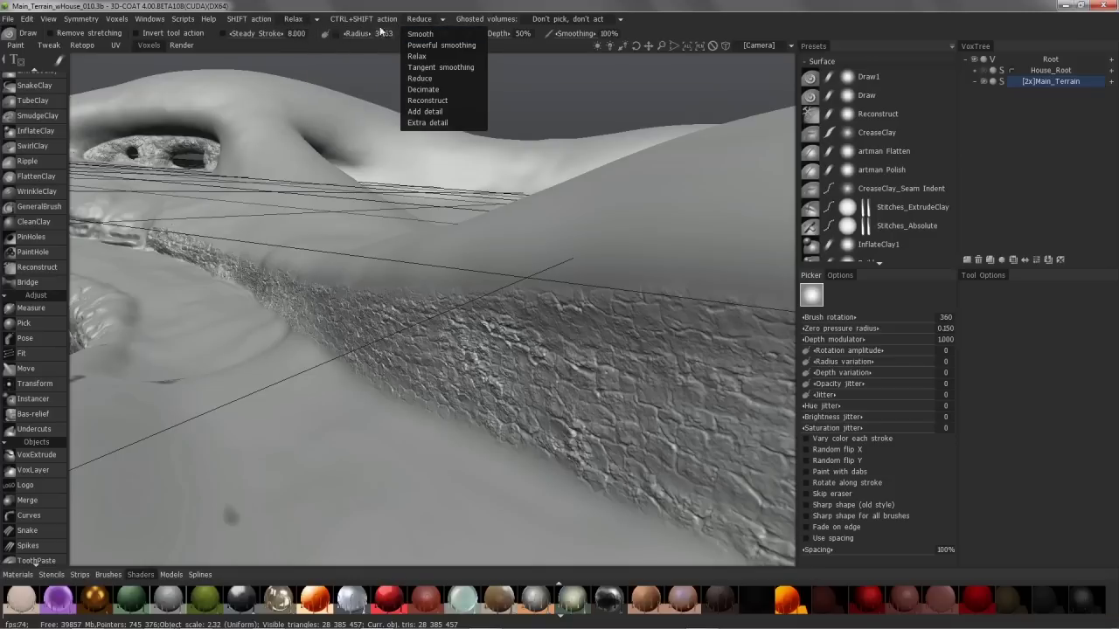
left_click(443, 24)
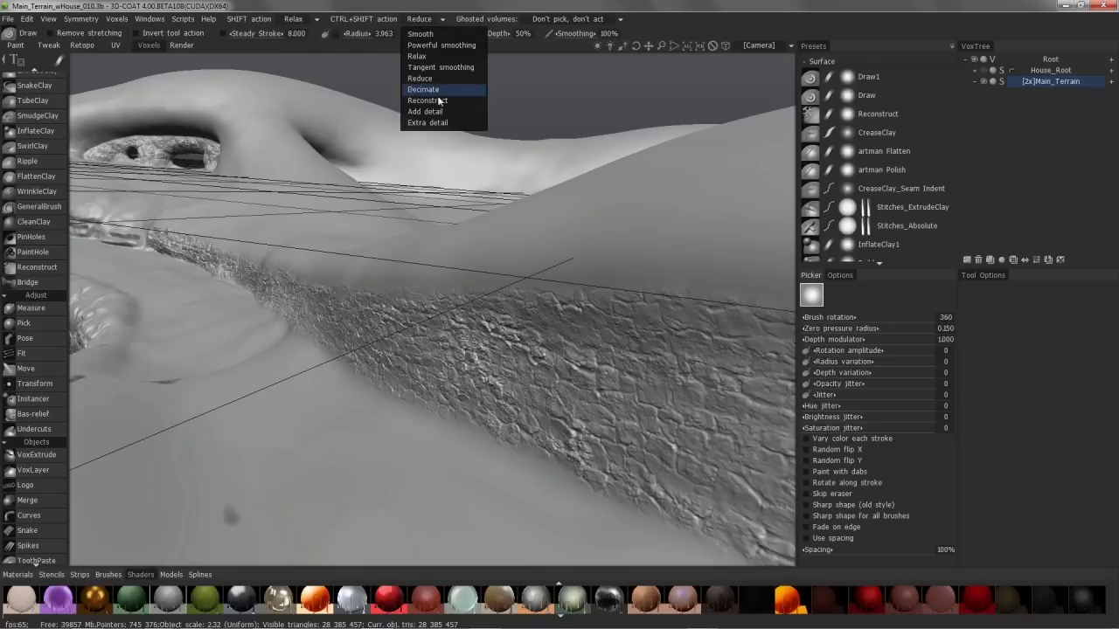
left_click_drag(350, 409, 324, 471, "alt")
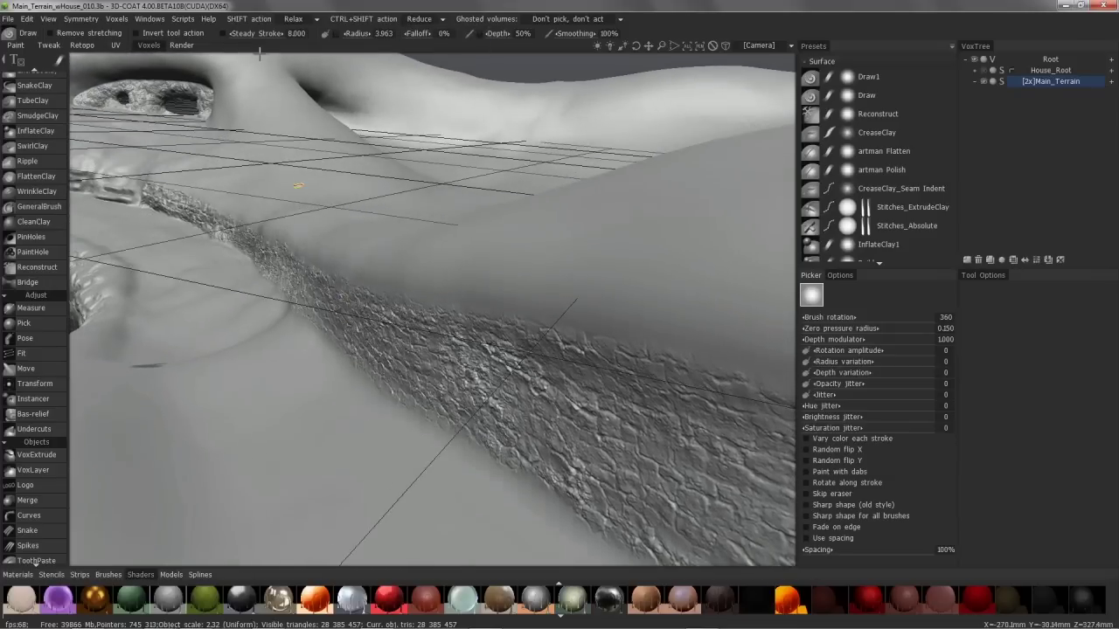
left_click_drag(375, 312, 350, 316, "alt")
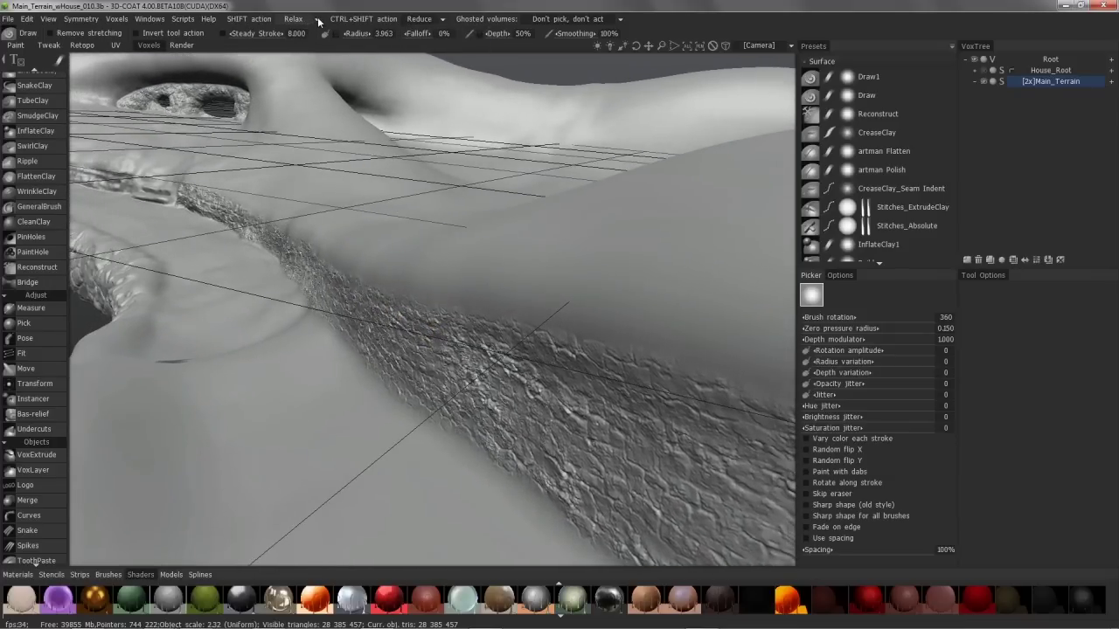
left_click(317, 19)
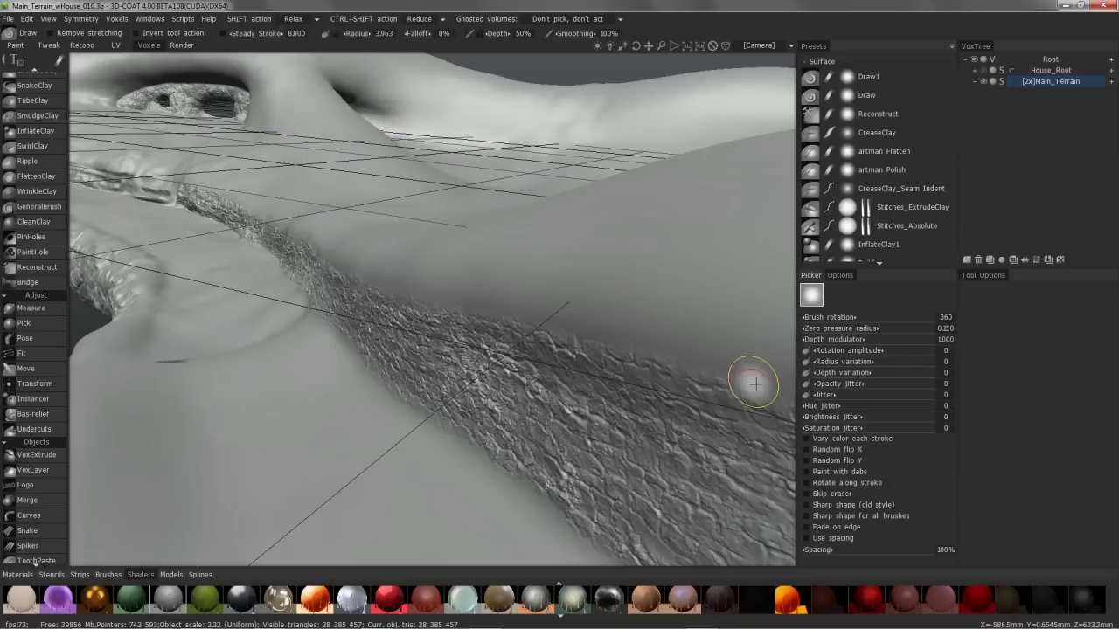
Activate the CleanClay tool and review the choices for its collision action.
scroll(48, 236, "up", 5)
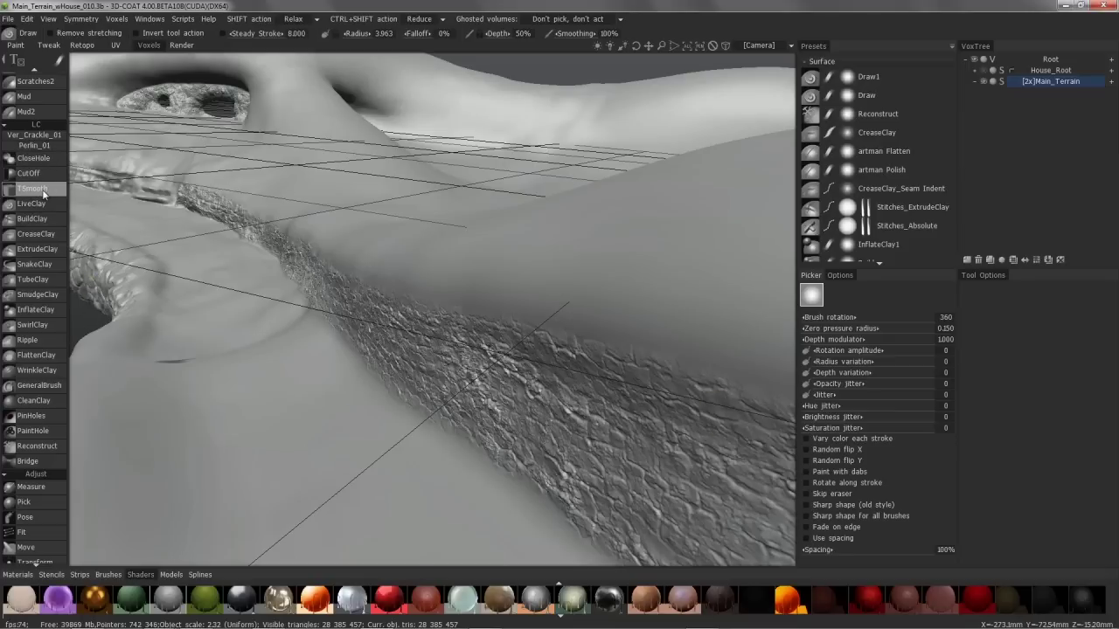
left_click(40, 401)
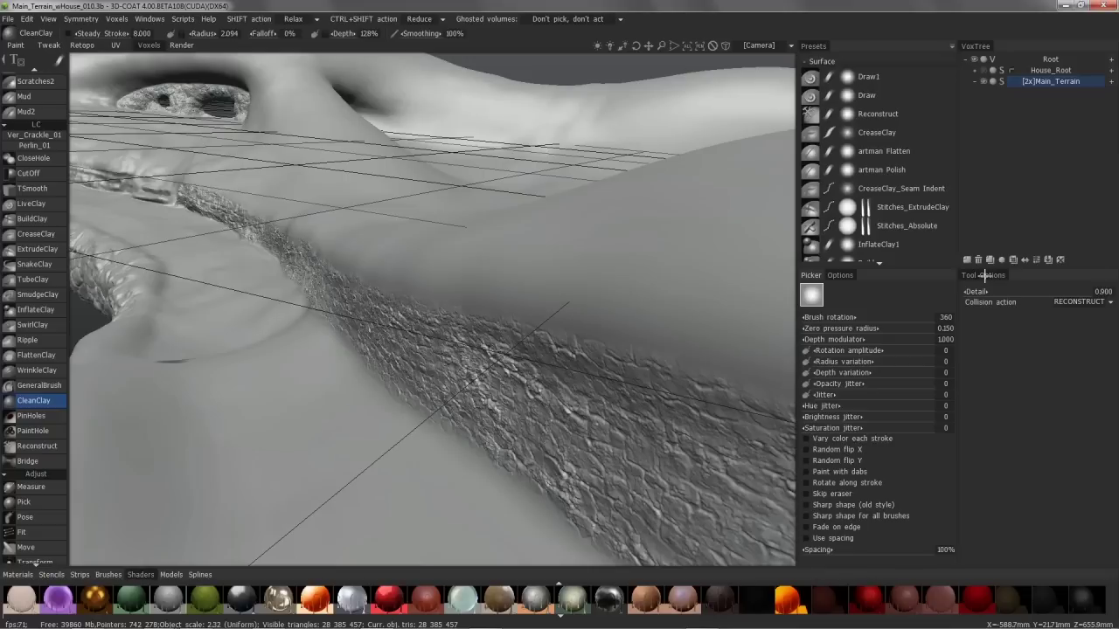
left_click(1110, 303)
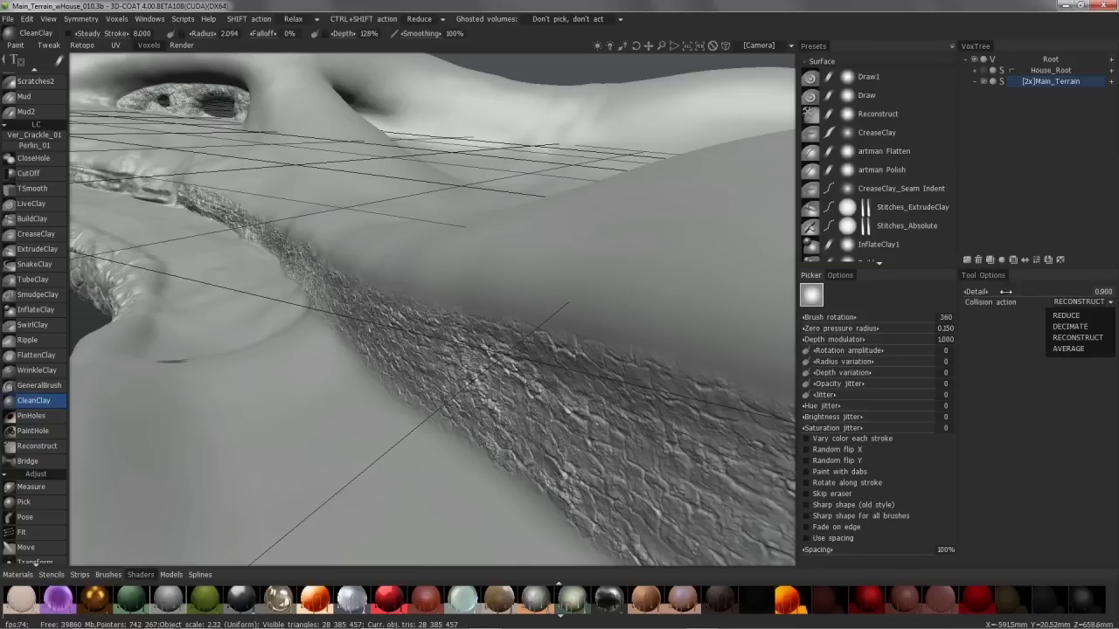
left_click(991, 278)
left_click(1111, 302)
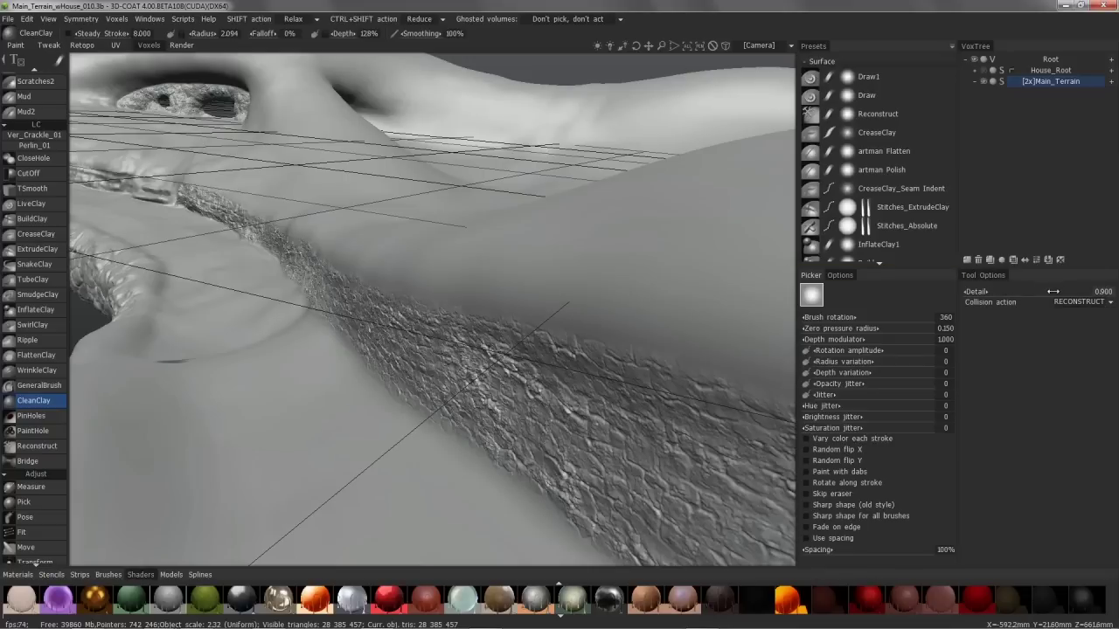
left_click(1110, 302)
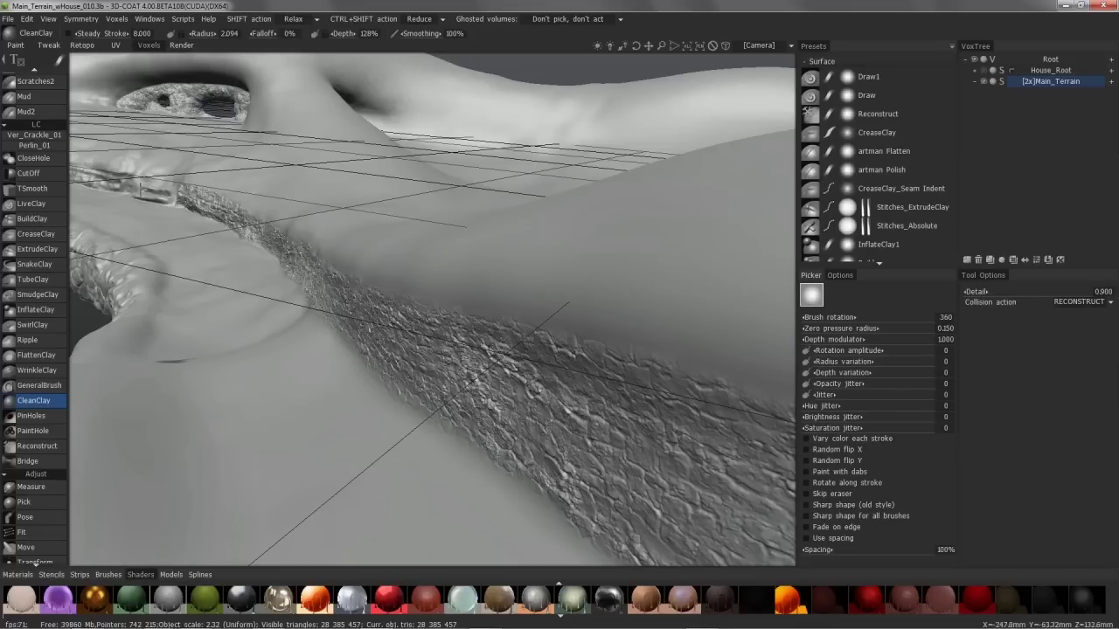
Set the SHIFT action to Smooth and enlarge the brush radius to about 3.17.
left_click(307, 24)
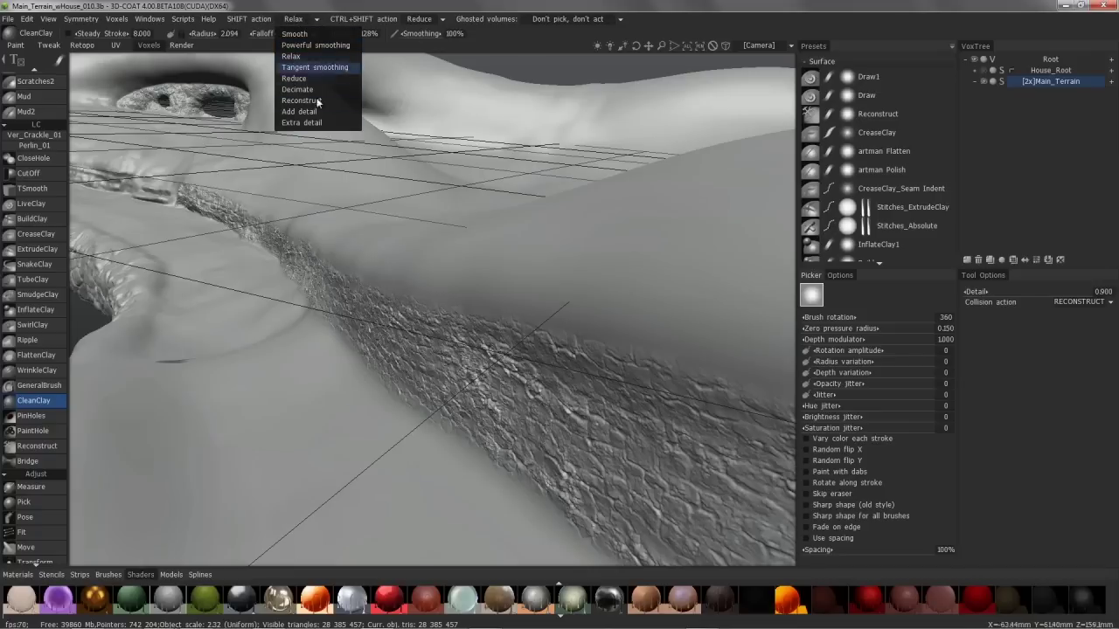
left_click(312, 37)
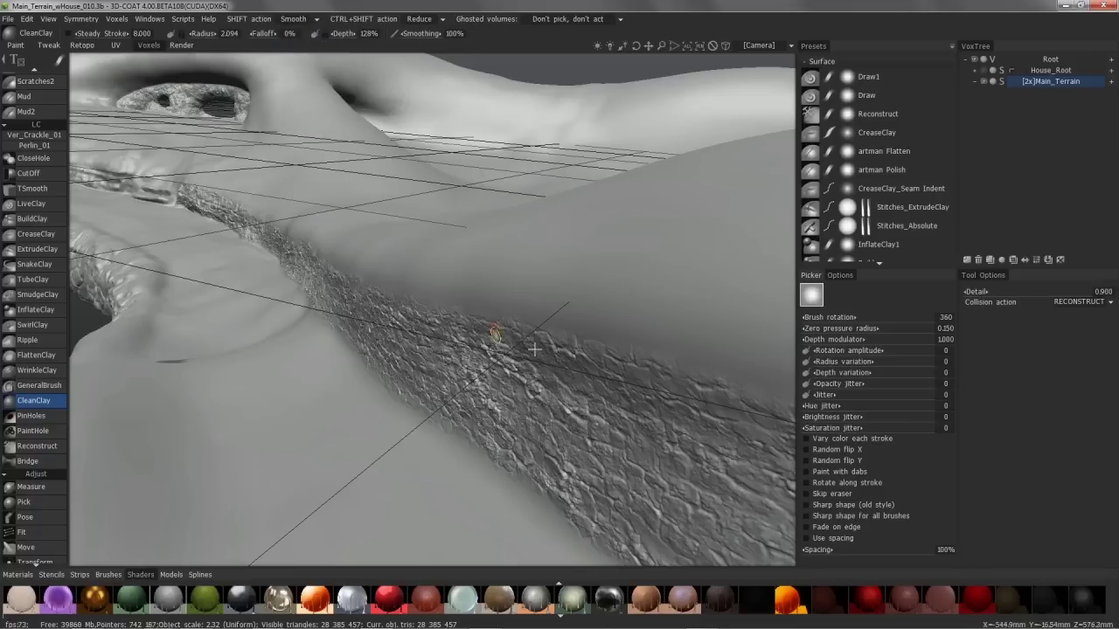
left_click_drag(576, 341, 577, 346, "alt")
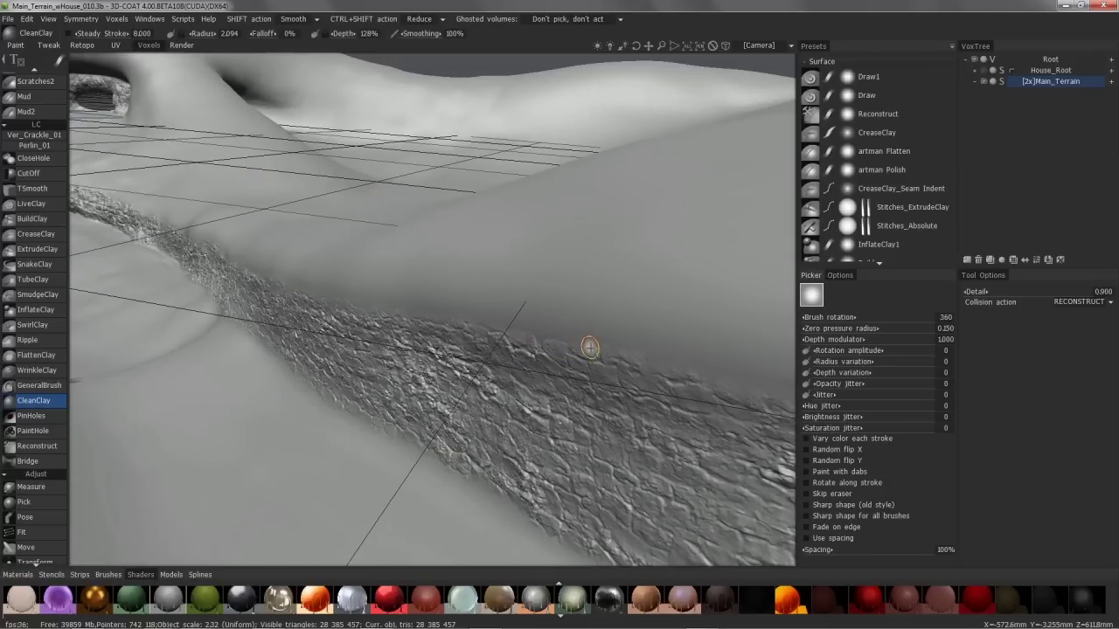
right_click_drag(589, 347, 595, 346)
Display the wireframe and smooth a patch of rocky detail near the upper edge of the terrain wall.
key("w")
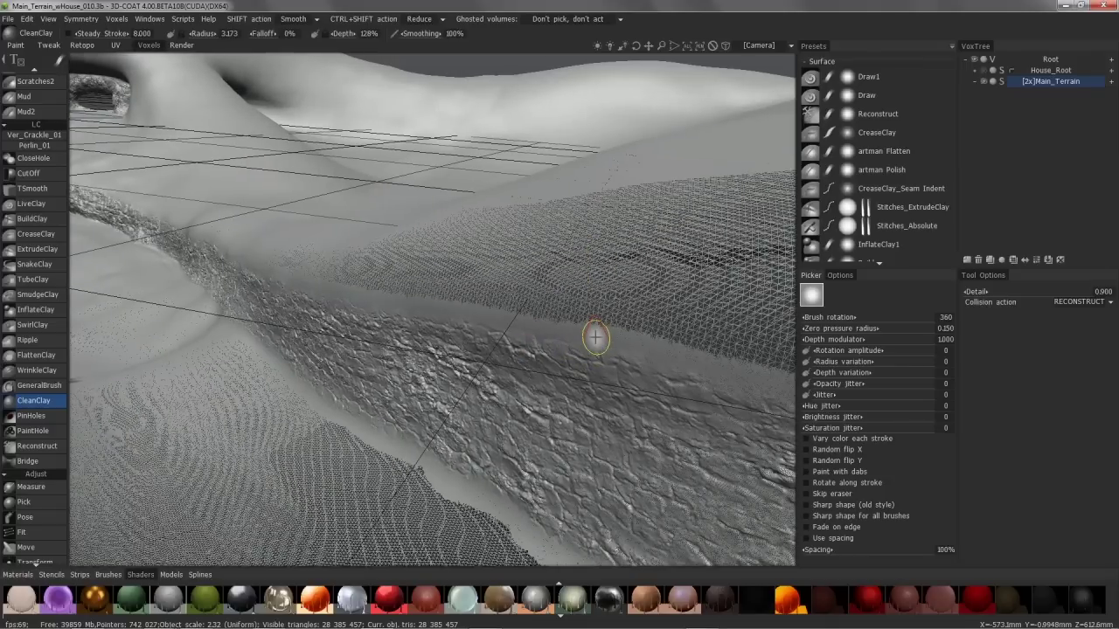
mouse_move(595, 337)
left_mouse_down("alt")
mouse_move(609, 259)
mouse_move(578, 357)
mouse_move(580, 310)
mouse_move(586, 387)
mouse_move(569, 289)
mouse_move(516, 390)
mouse_move(462, 340)
mouse_move(457, 299)
mouse_move(527, 292)
mouse_move(444, 291)
mouse_move(502, 302)
mouse_move(495, 422)
mouse_move(507, 448)
mouse_move(507, 436)
left_mouse_up("alt")
left_click_drag(502, 362, 347, 344, "alt")
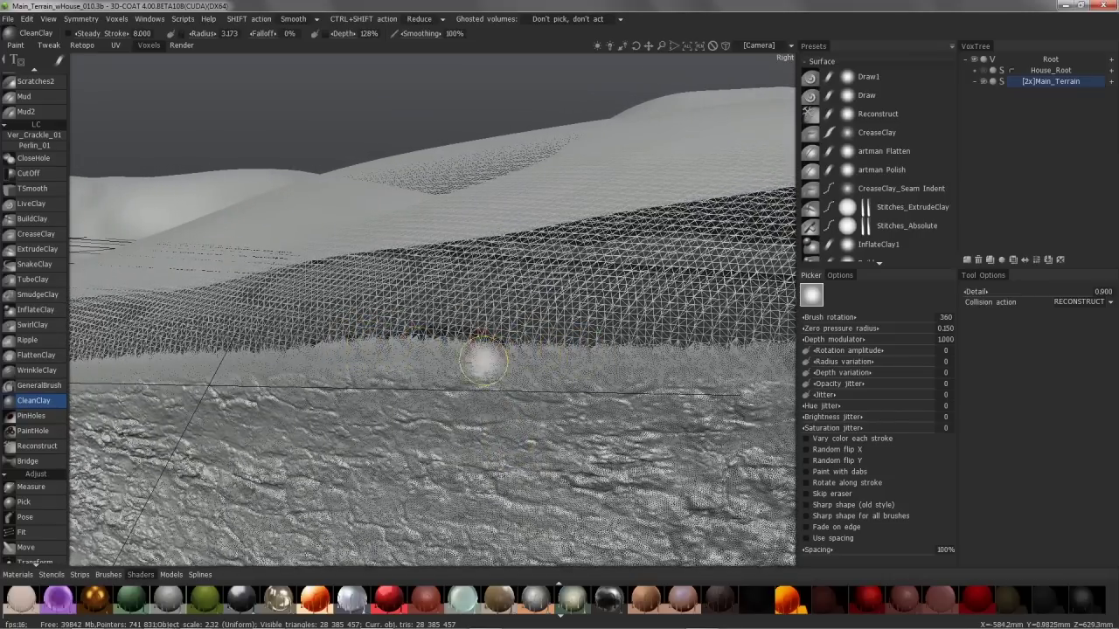
mouse_move(483, 360)
left_mouse_down("alt")
mouse_move(423, 372)
mouse_move(462, 394)
mouse_move(569, 349)
mouse_move(595, 379)
left_mouse_up("alt")
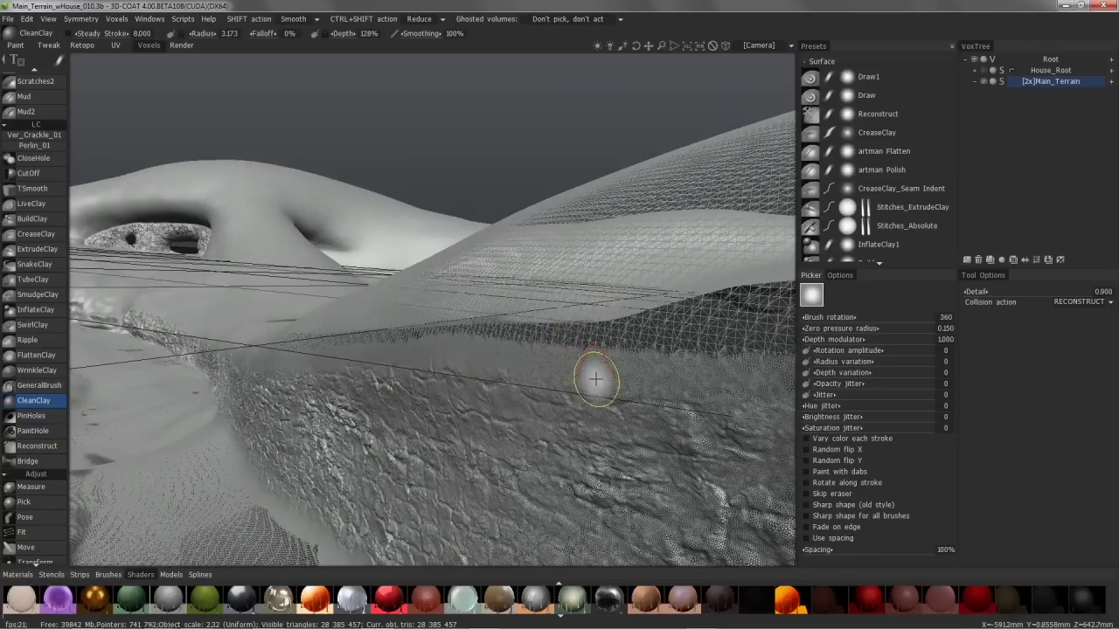
left_click(295, 20)
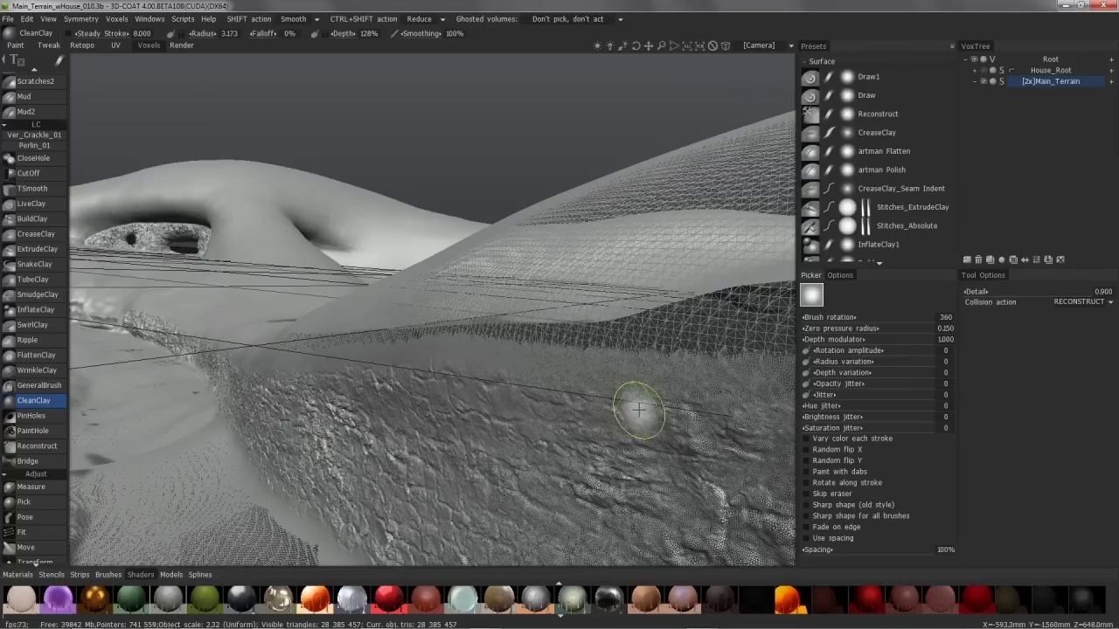
mouse_move(683, 424)
left_mouse_down("shift")
mouse_move(684, 387)
mouse_move(747, 385)
mouse_move(741, 450)
mouse_move(717, 347)
mouse_move(648, 326)
mouse_move(660, 459)
mouse_move(654, 410)
mouse_move(703, 438)
mouse_move(673, 412)
mouse_move(523, 395)
mouse_move(519, 379)
mouse_move(482, 387)
mouse_move(493, 404)
mouse_move(479, 410)
mouse_move(502, 373)
mouse_move(529, 389)
mouse_move(518, 396)
left_mouse_up("shift")
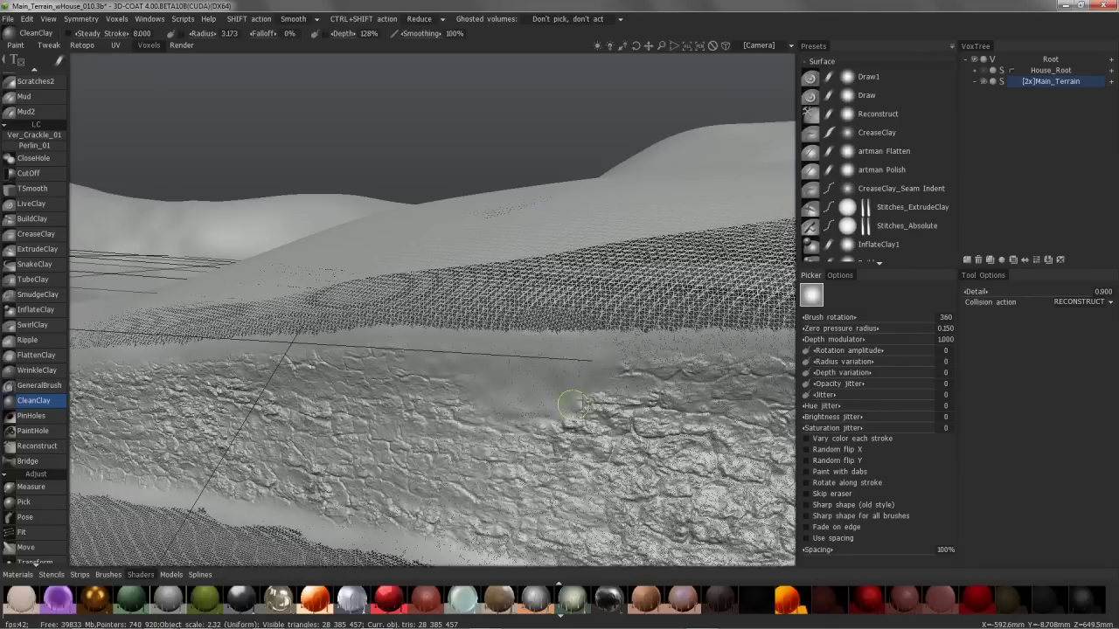
Set the SHIFT action to Powerful smoothing and smooth the rocky detail beside the already smoothed patch.
left_click(314, 20)
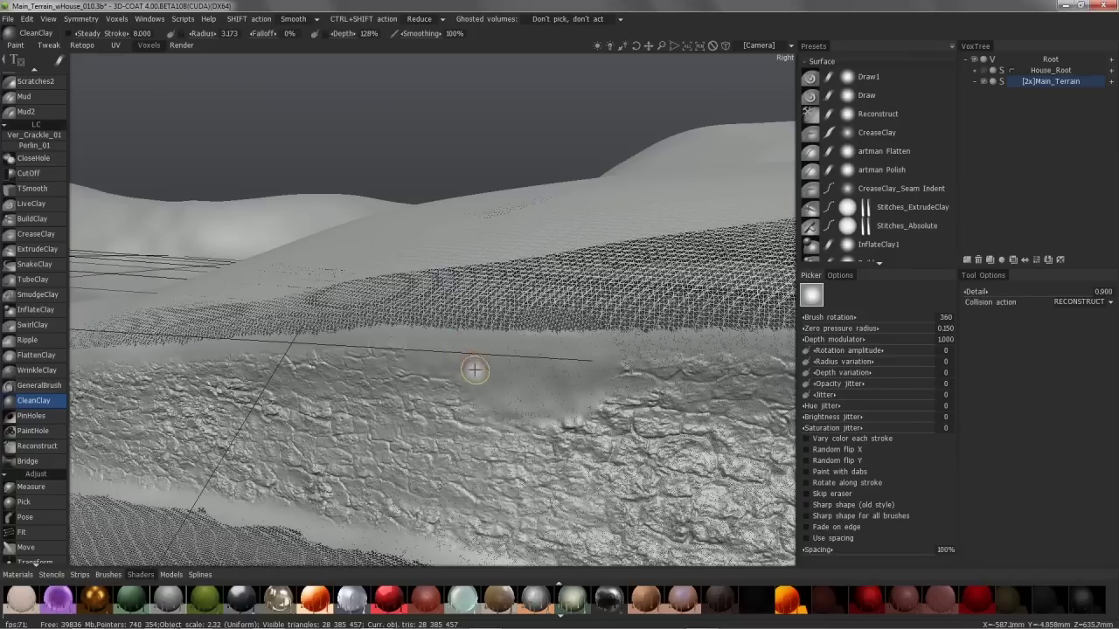
left_click(284, 25)
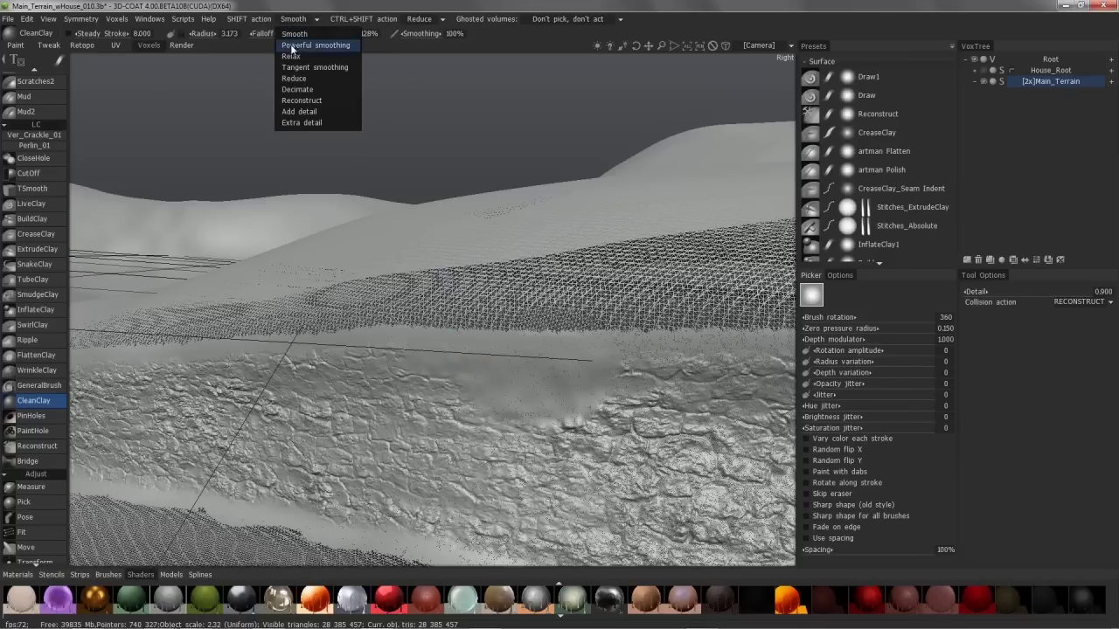
left_click(298, 44)
mouse_move(632, 364)
left_mouse_down("shift")
mouse_move(619, 323)
mouse_move(625, 363)
mouse_move(638, 331)
left_mouse_up("shift")
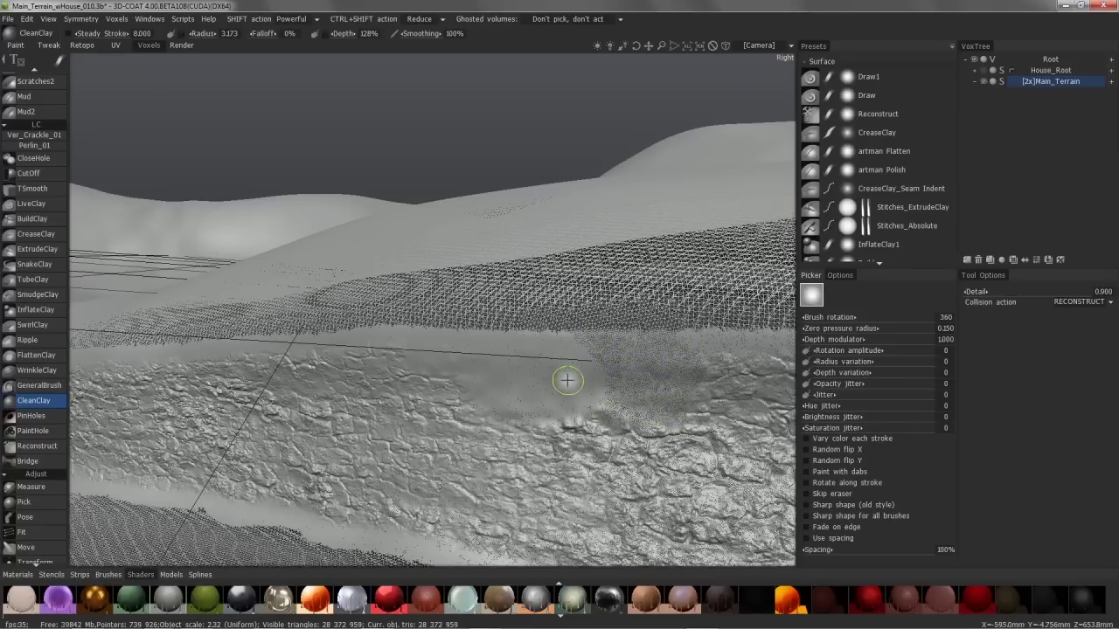
Enlarge the brush radius to about 8.72 and apply powerful smoothing across the wall's upper edge and the slope above it.
right_click_drag(571, 378, 581, 378)
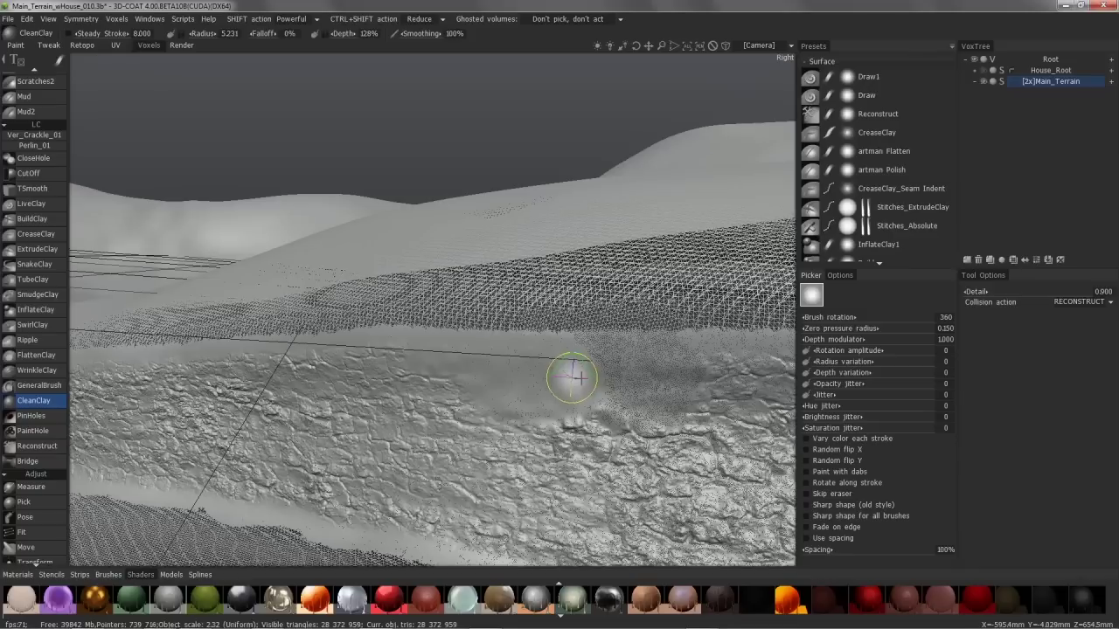
mouse_move(557, 340)
left_mouse_down()
mouse_move(603, 368)
mouse_move(567, 404)
mouse_move(516, 354)
mouse_move(490, 345)
mouse_move(490, 365)
mouse_move(483, 352)
left_mouse_up()
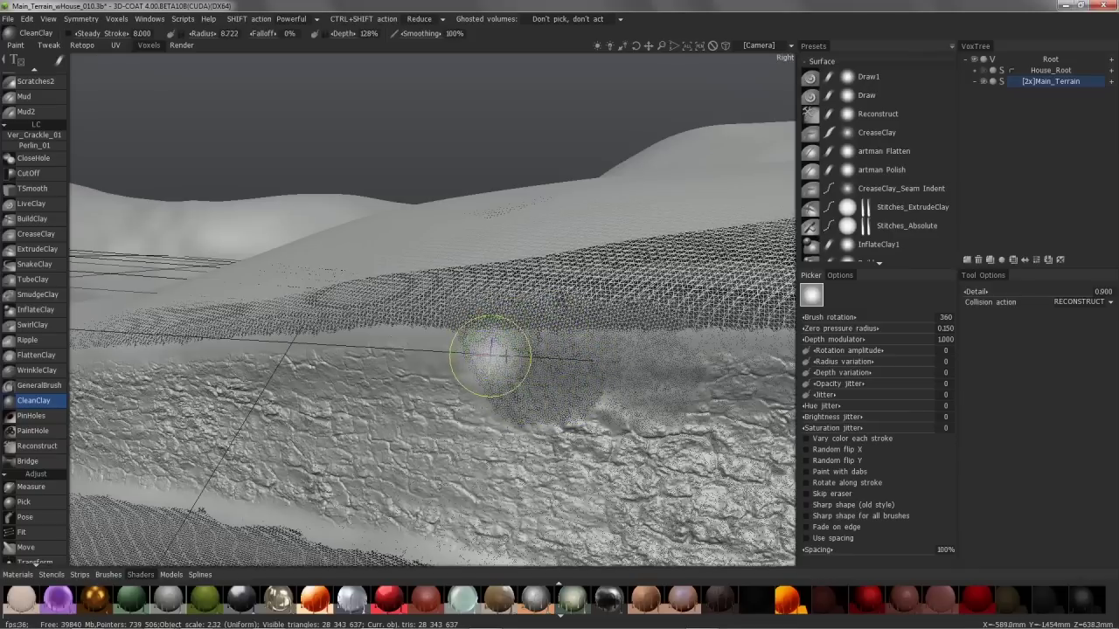
mouse_move(531, 351)
left_mouse_down()
mouse_move(449, 359)
mouse_move(398, 330)
mouse_move(505, 379)
left_mouse_up()
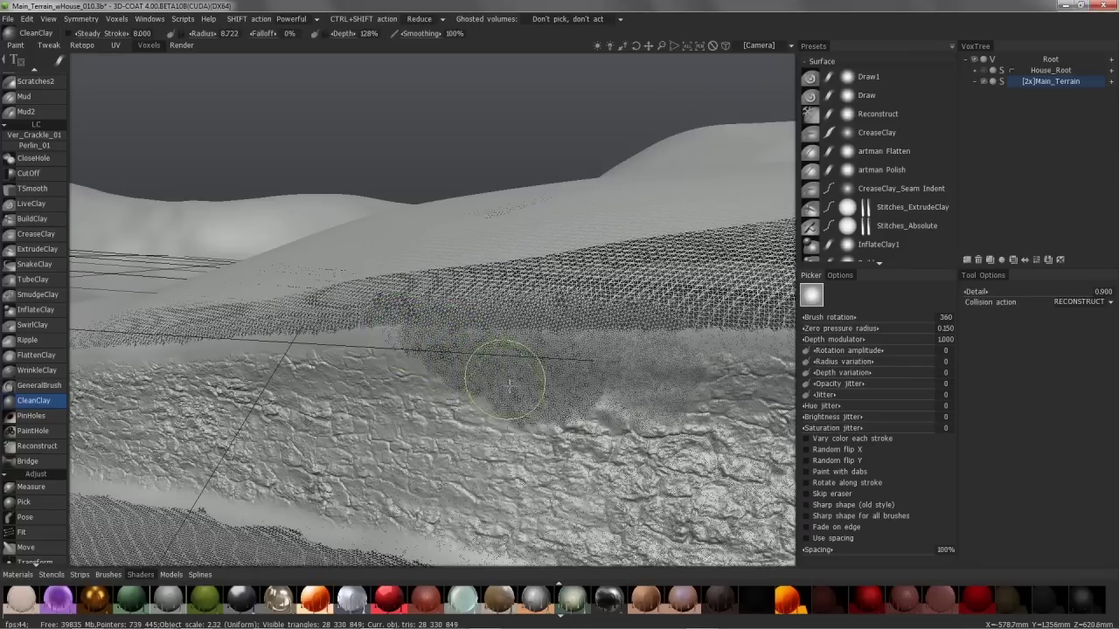
mouse_move(437, 362)
left_mouse_down()
mouse_move(370, 339)
mouse_move(419, 356)
mouse_move(427, 387)
left_mouse_up()
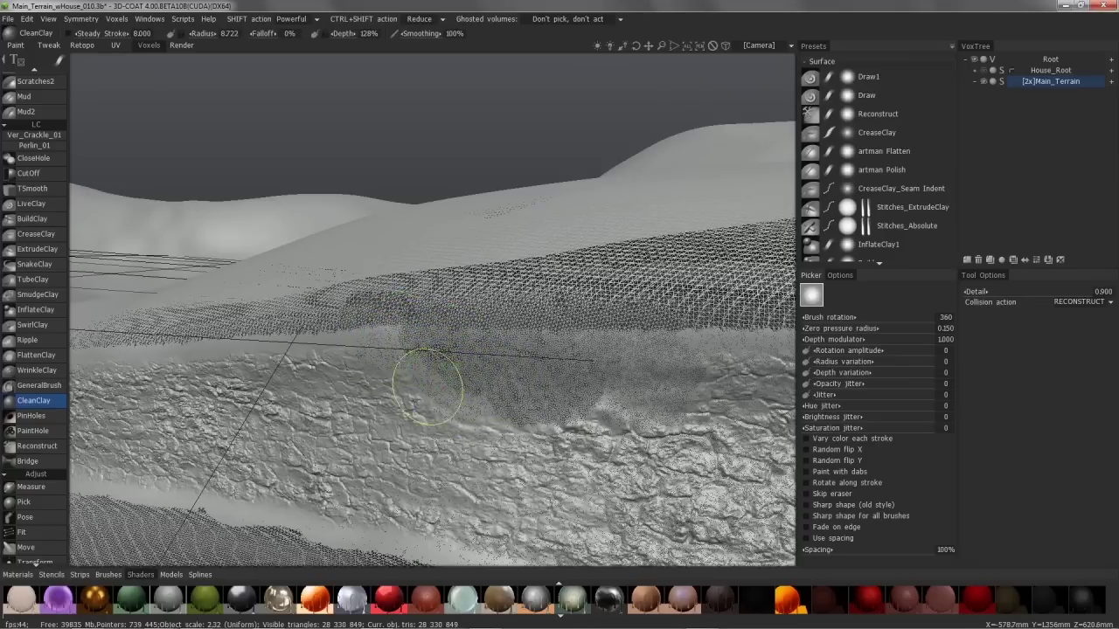
mouse_move(339, 356)
left_mouse_down()
mouse_move(317, 372)
mouse_move(339, 386)
left_mouse_up()
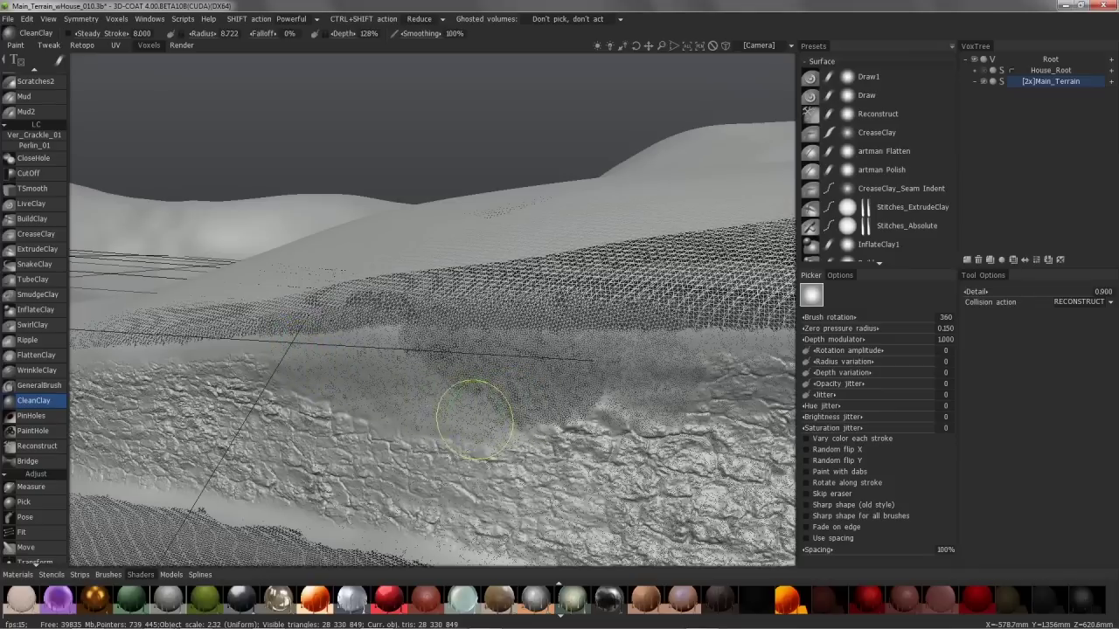
mouse_move(600, 377)
left_mouse_down()
mouse_move(587, 385)
mouse_move(594, 409)
mouse_move(544, 431)
left_mouse_up()
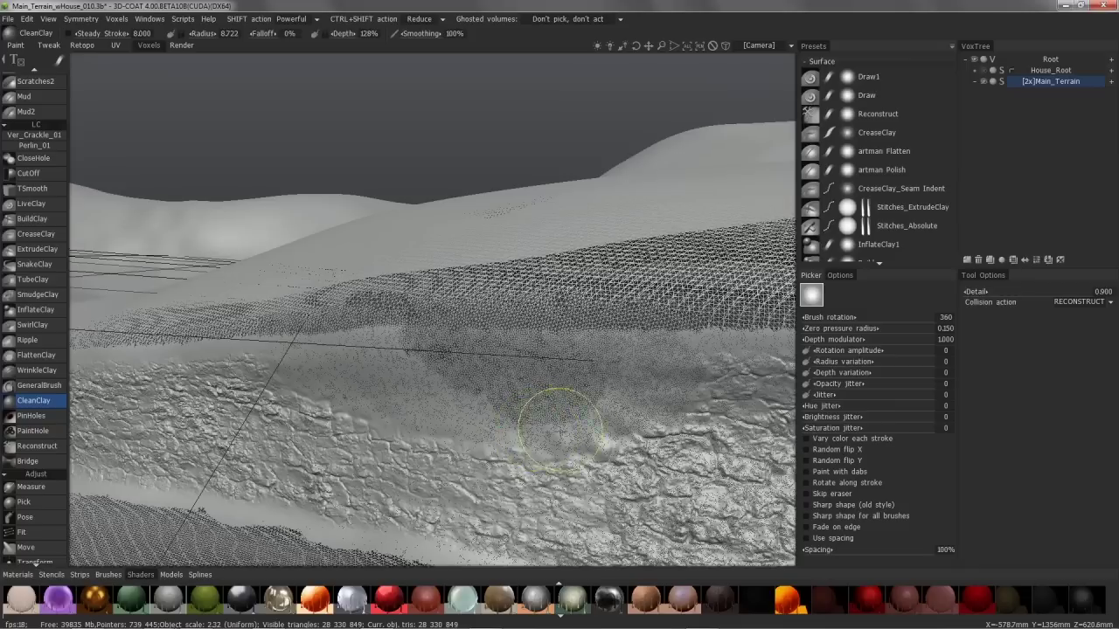
mouse_move(606, 407)
left_mouse_down()
mouse_move(577, 387)
mouse_move(618, 409)
mouse_move(587, 439)
mouse_move(494, 356)
left_mouse_up()
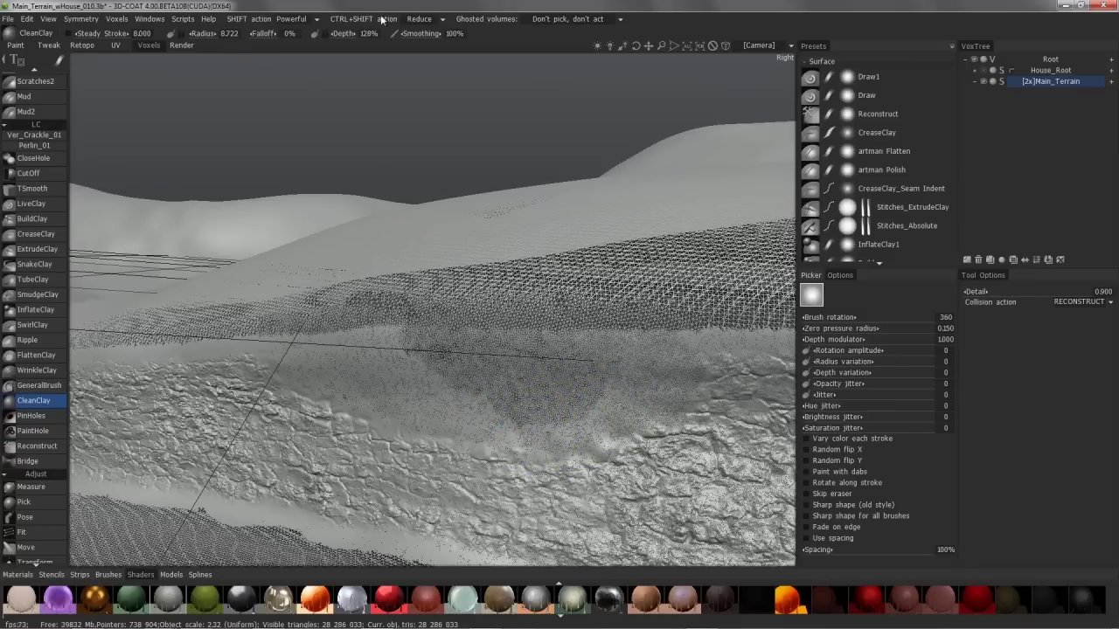
Set the CTRL+SHIFT action to Tangent smoothing and reduce the brush radius to about 3.51 for close work on the rocky wall.
left_click(443, 20)
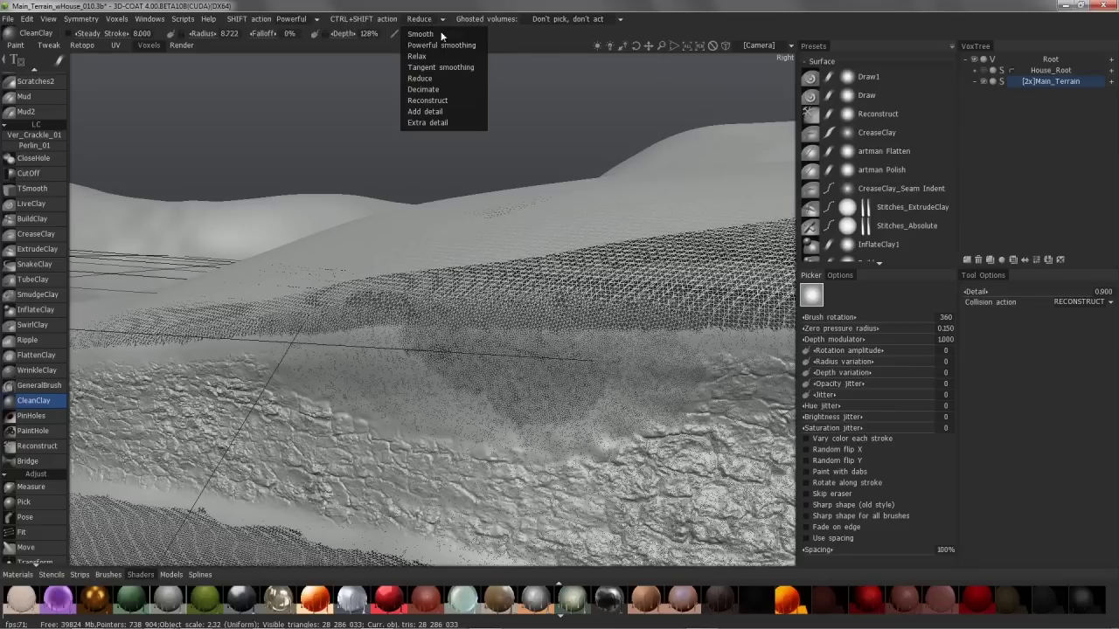
left_click(447, 69)
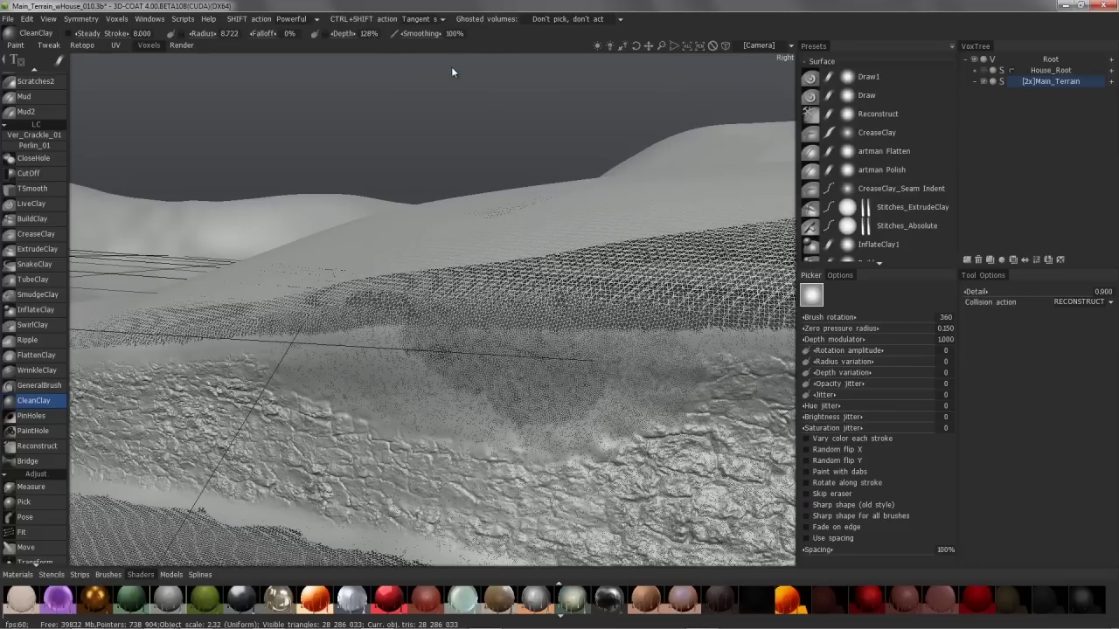
left_click_drag(265, 364, 543, 425, "alt")
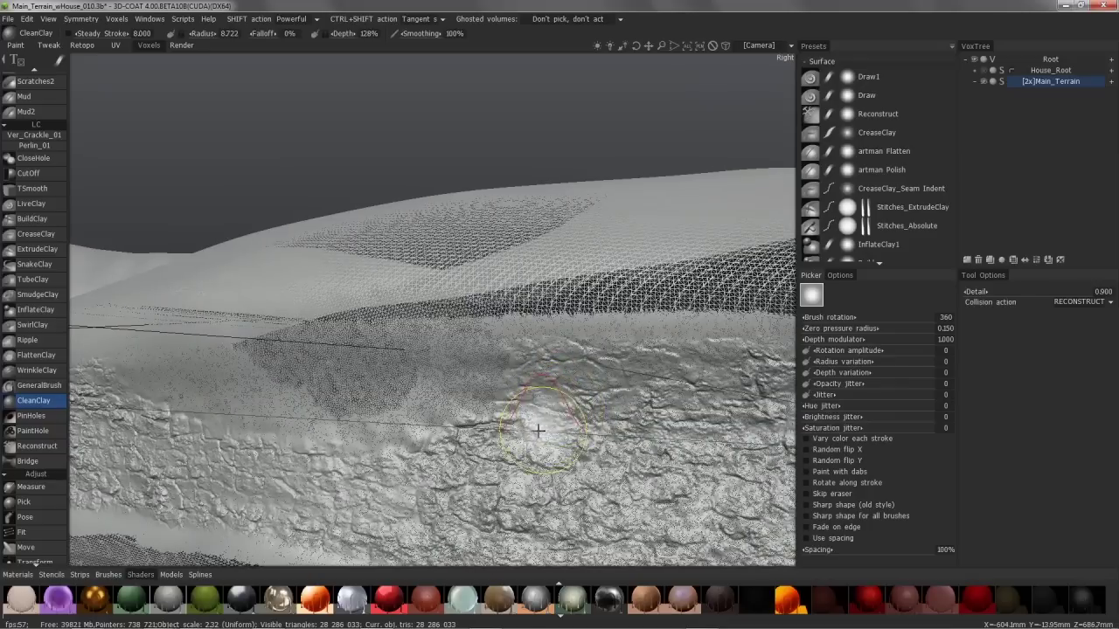
right_click_drag(538, 430, 524, 427)
mouse_move(524, 427)
left_mouse_down("alt")
mouse_move(667, 417)
mouse_move(554, 384)
mouse_move(569, 384)
mouse_move(560, 412)
mouse_move(583, 437)
mouse_move(618, 452)
left_mouse_up("alt")
right_click_drag(619, 452, 601, 339, "alt")
middle_click_drag(601, 339, 609, 229, "alt")
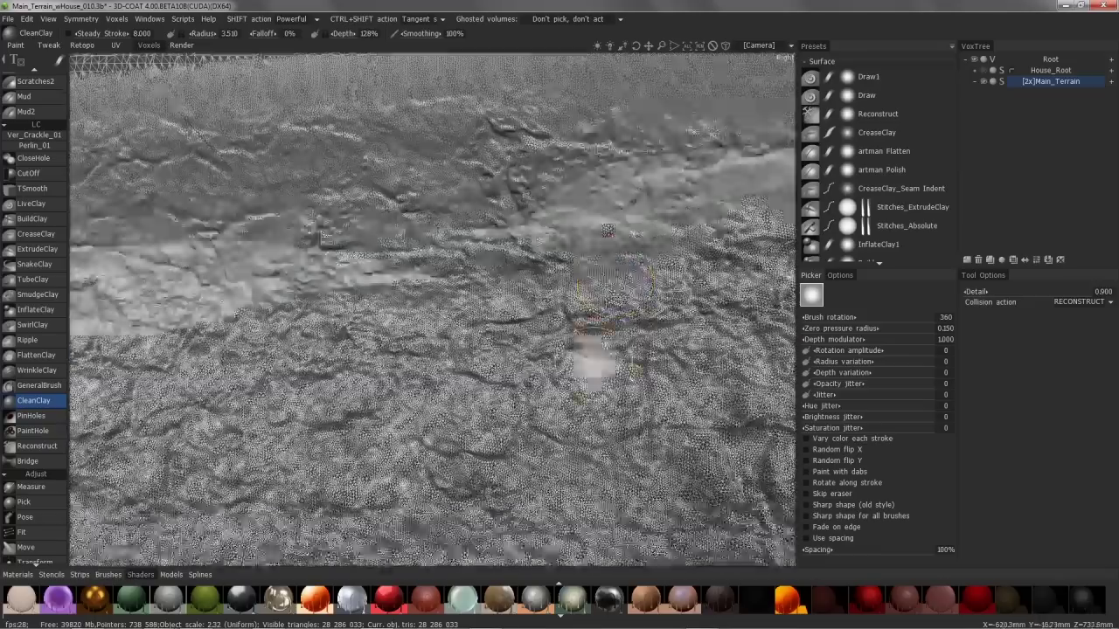
left_click_drag(608, 230, 525, 387, "alt")
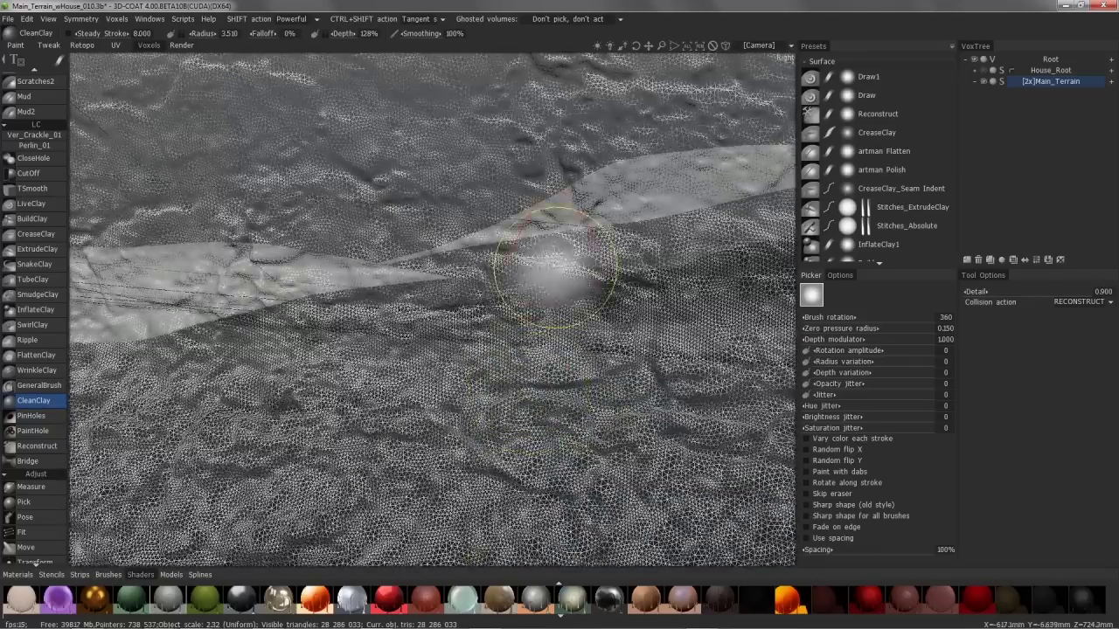
Set the SHIFT action to Tangent smoothing and reduce the brush radius to about 2.02 for the rocky patch above the light ridge.
mouse_move(556, 268)
left_mouse_down("alt")
mouse_move(564, 254)
mouse_move(540, 167)
mouse_move(529, 312)
mouse_move(536, 231)
left_mouse_up("alt")
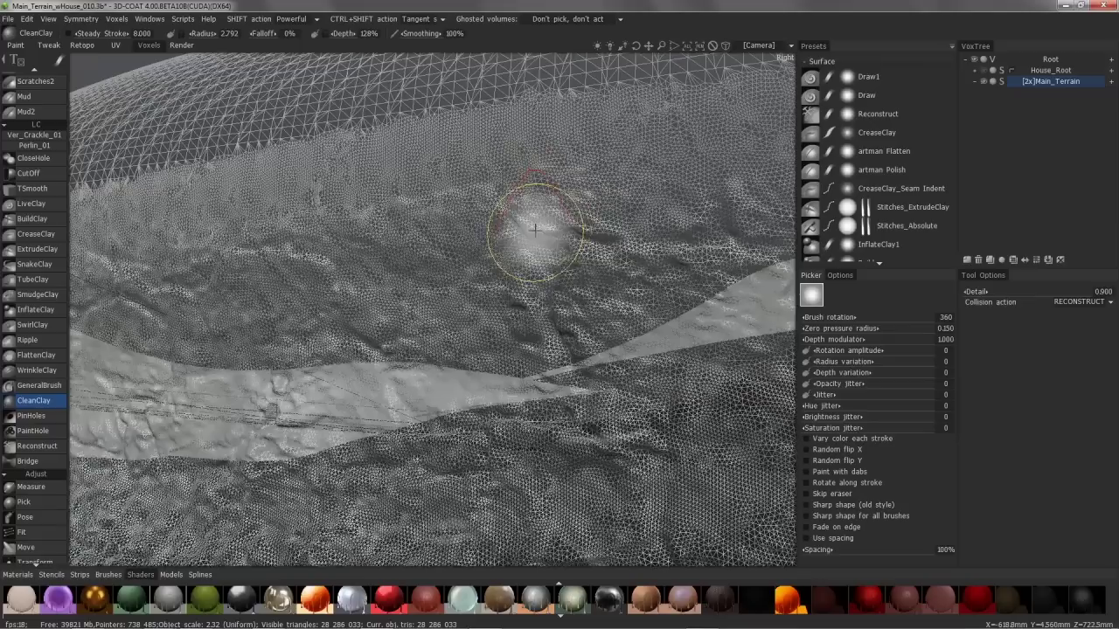
left_click(293, 18)
left_click(297, 66)
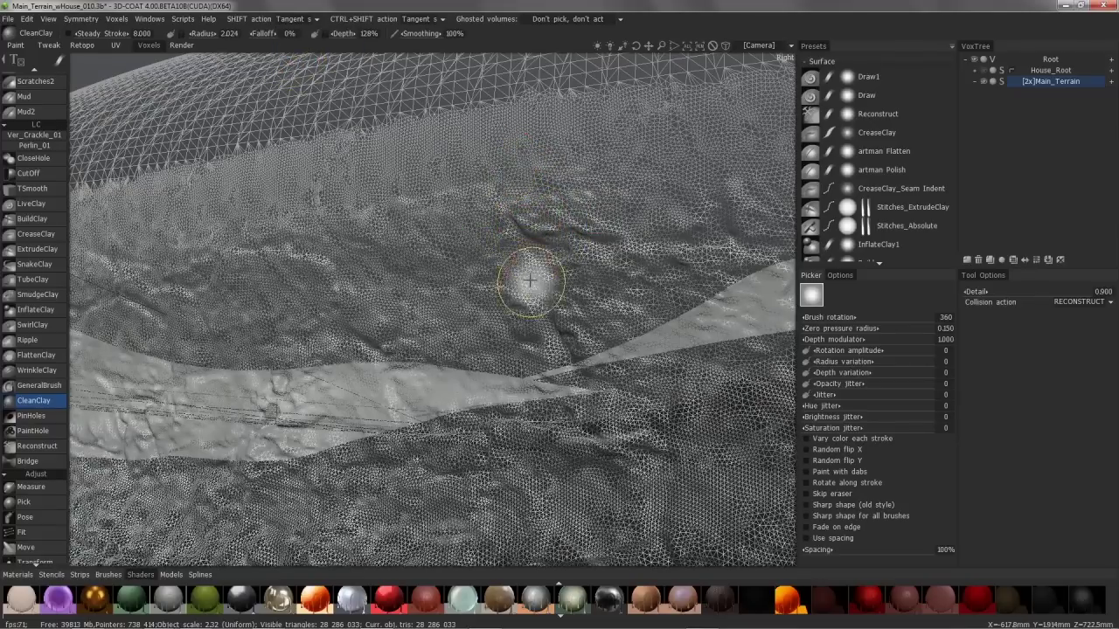
Set the SHIFT action to Powerful smoothing and smooth the remaining creases in the rocky patch above the light ridge.
left_click(314, 20)
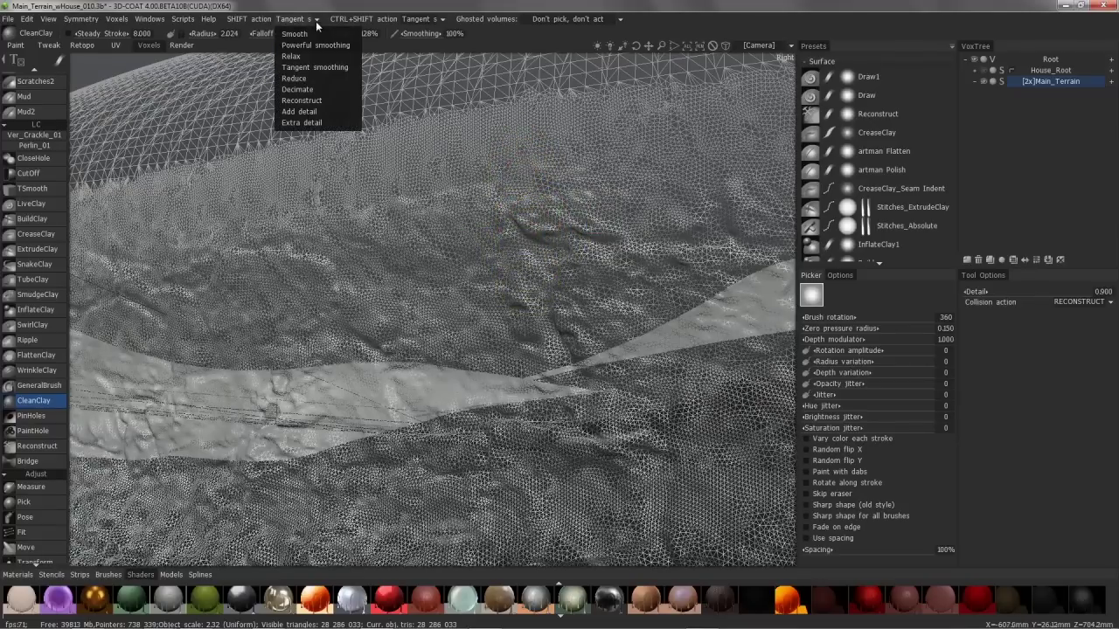
left_click(312, 43)
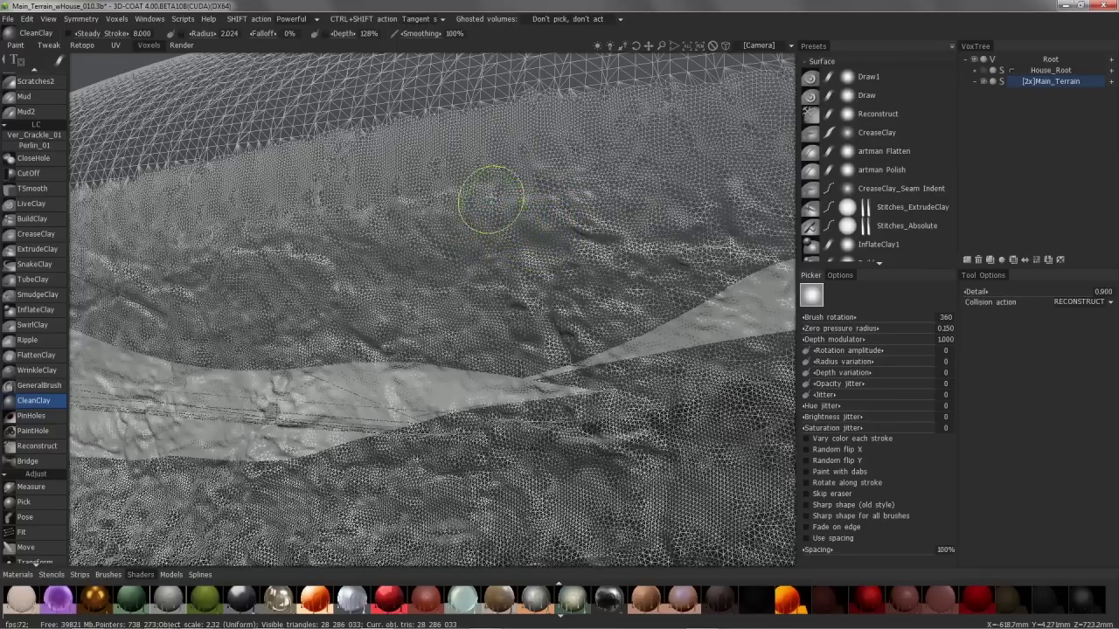
left_click(409, 210)
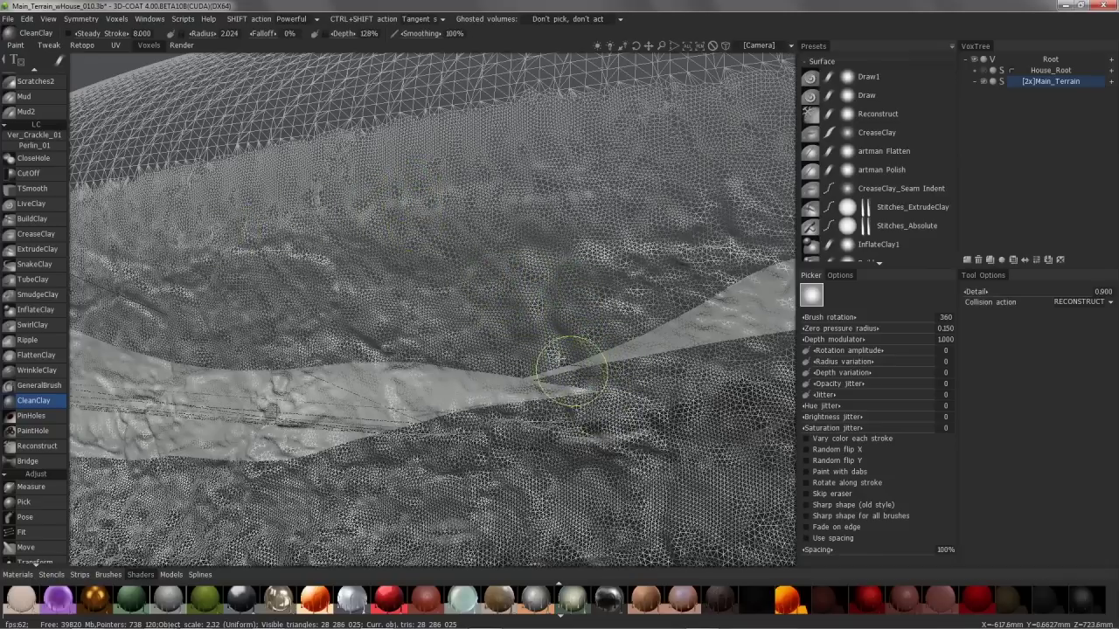
left_click(551, 275)
Reduce the brush radius to about 1.15 and lower the smoothing strength to 28% while smoothing the rock at the patch's far left.
right_click_drag(572, 290, 558, 290)
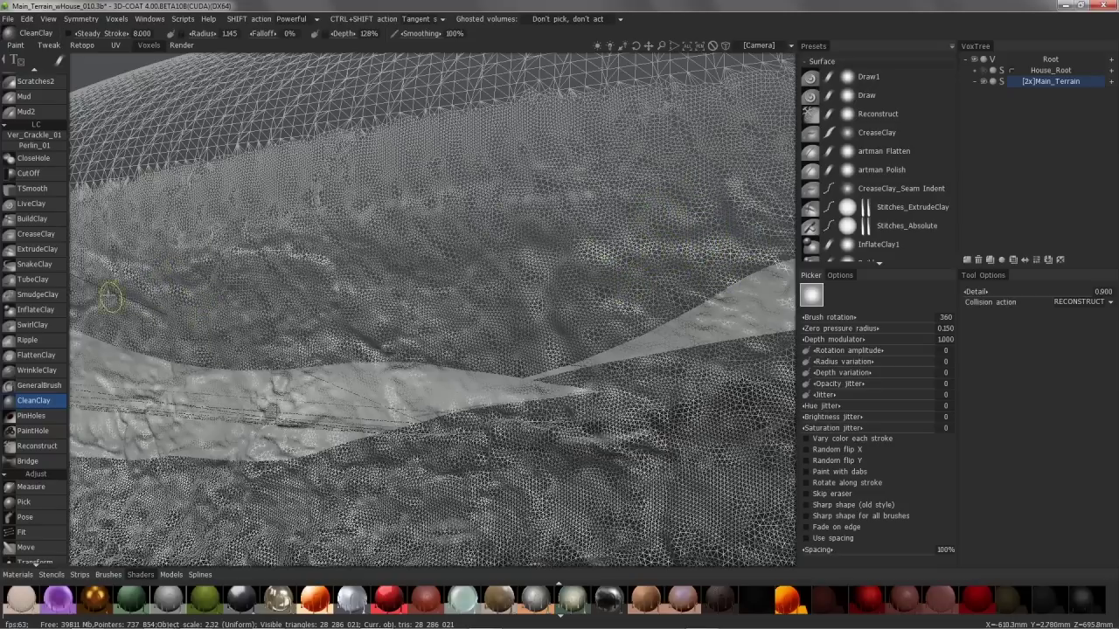
left_click_drag(125, 301, 135, 298)
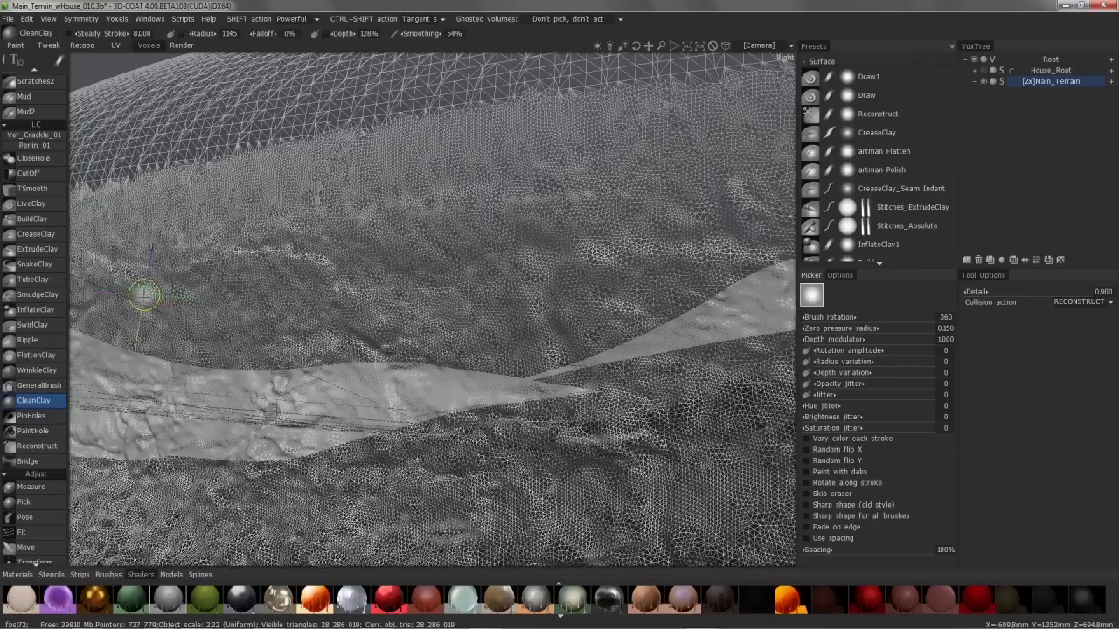
left_click_drag(144, 295, 167, 301)
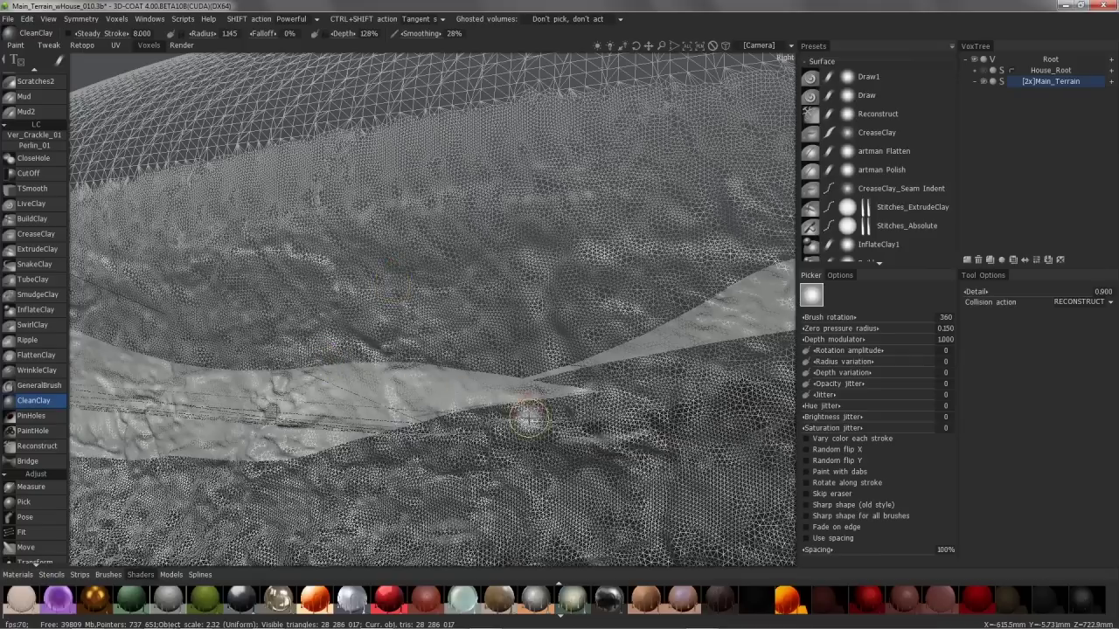
Set the SHIFT action to Relax for work along the upper edge of the rocky wall.
mouse_move(528, 416)
left_mouse_down("alt")
mouse_move(414, 380)
mouse_move(387, 351)
mouse_move(383, 369)
left_mouse_up("alt")
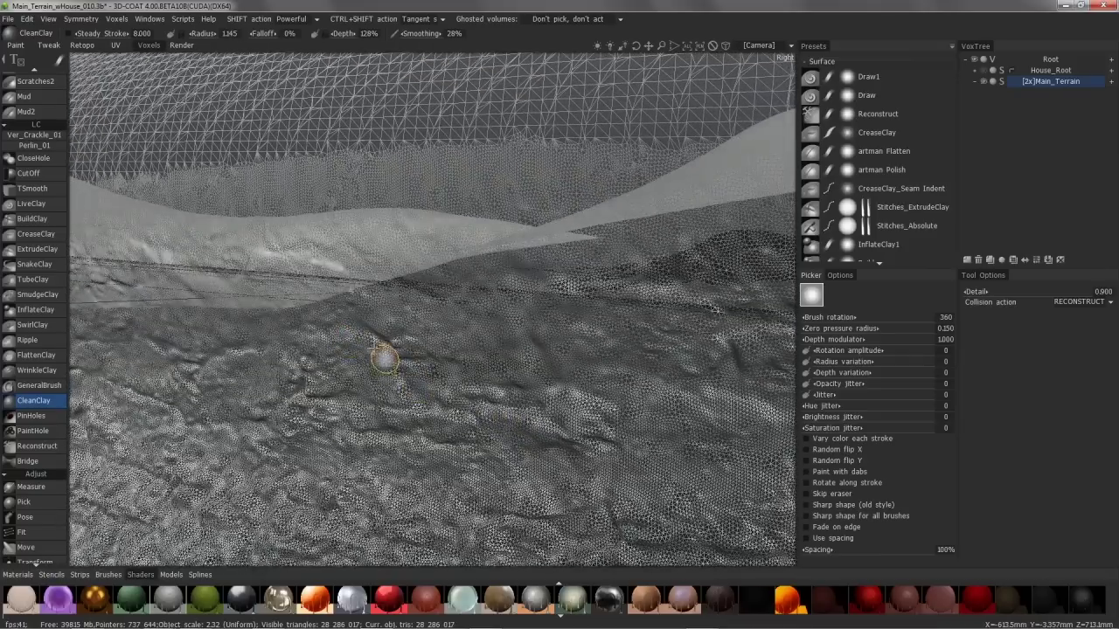
mouse_move(374, 191)
left_mouse_down("alt")
mouse_move(427, 233)
mouse_move(402, 212)
left_mouse_up("alt")
right_click_drag(402, 213, 523, 265, "alt")
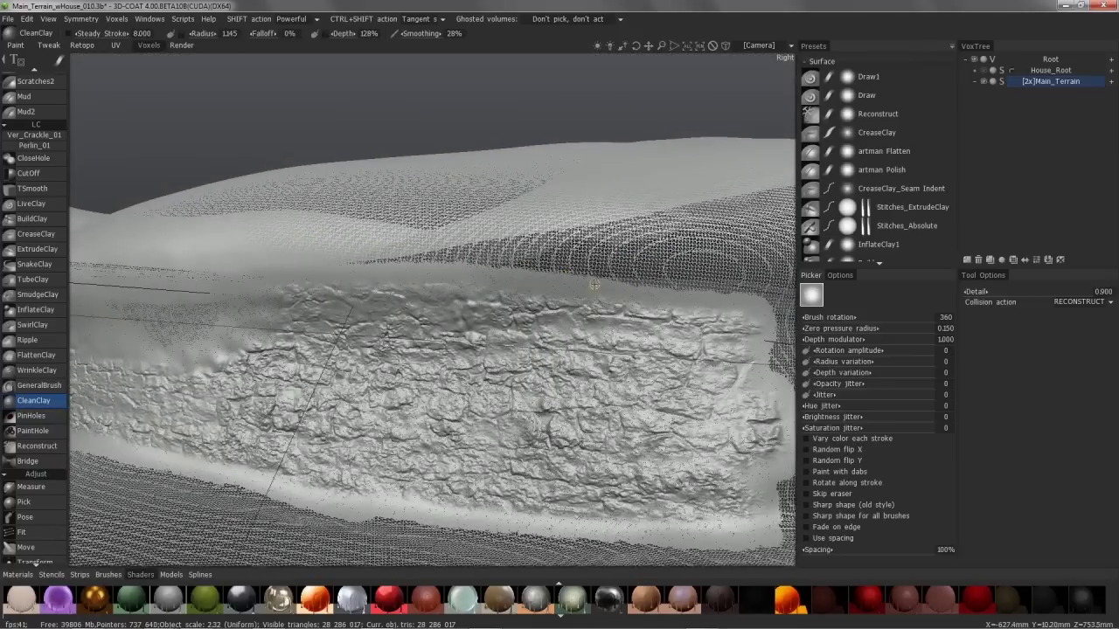
left_click_drag(360, 308, 451, 304, "alt")
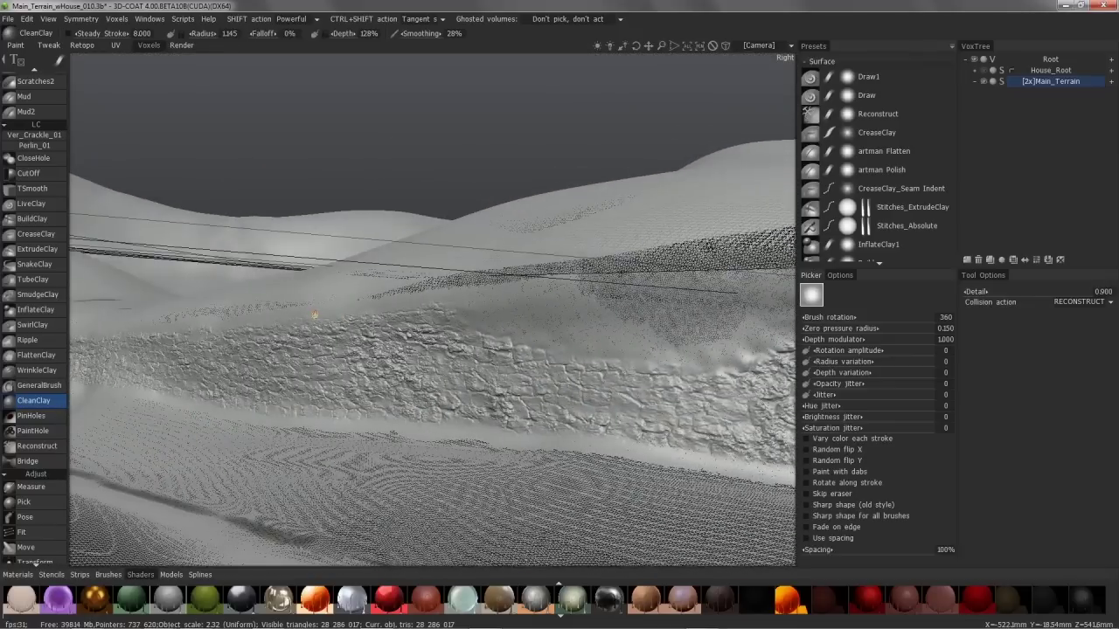
left_click_drag(350, 288, 277, 332, "alt")
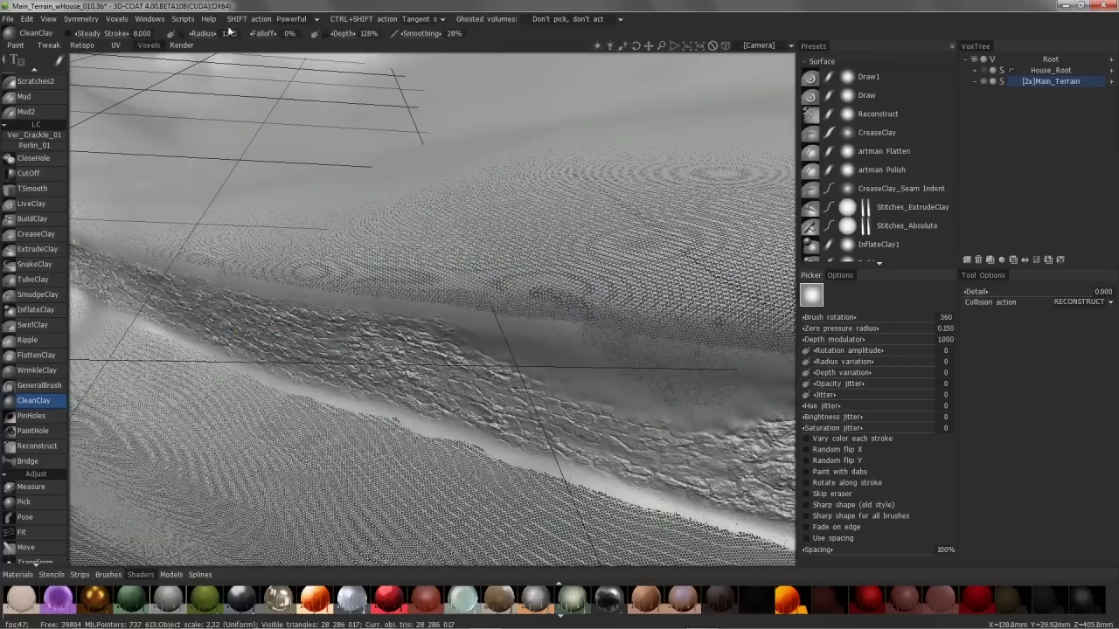
left_click(311, 21)
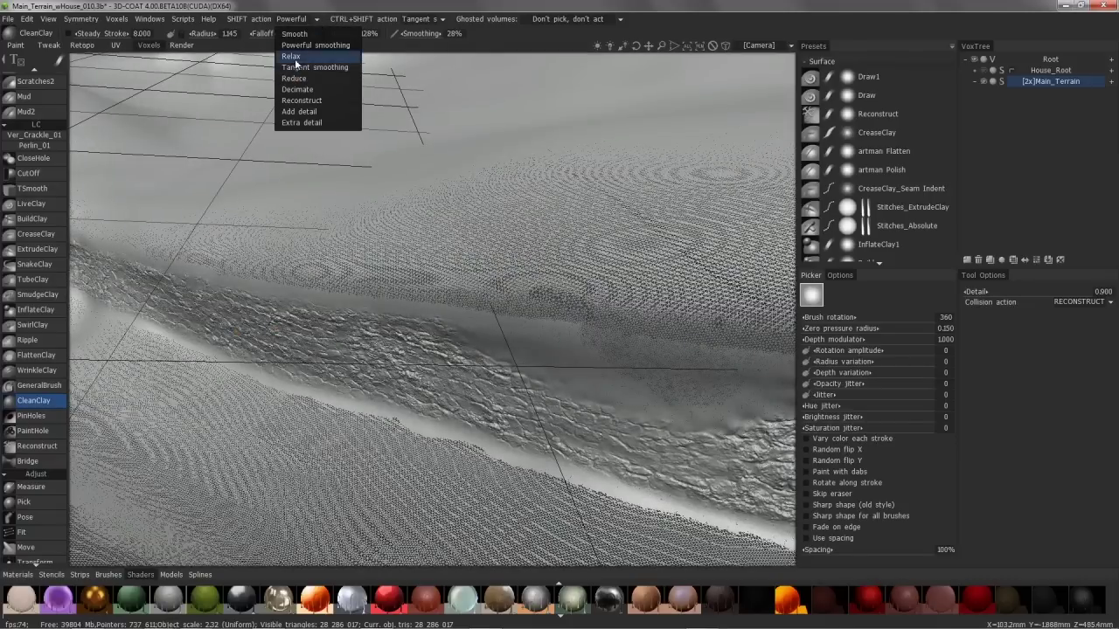
left_click(301, 57)
Raise the brush radius to about 4.92 and the smoothing to 100%, and relax the mesh transition along the wall's upper edge.
mouse_move(422, 339)
left_mouse_down("alt")
mouse_move(462, 293)
mouse_move(475, 335)
mouse_move(429, 329)
mouse_move(425, 315)
mouse_move(440, 307)
mouse_move(394, 262)
mouse_move(364, 309)
left_mouse_up("alt")
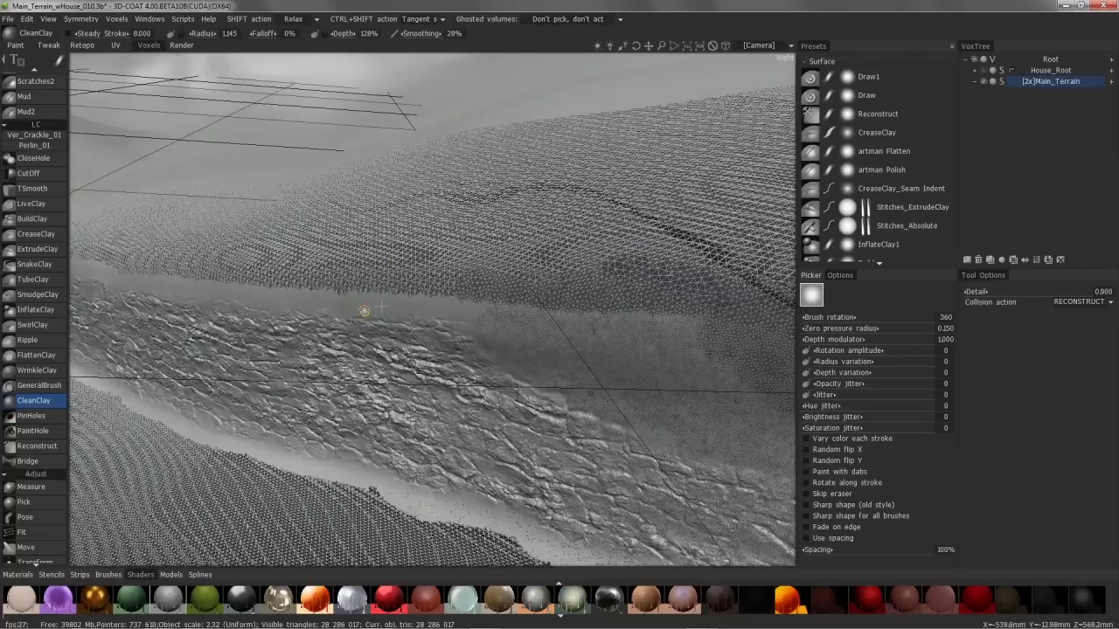
right_click_drag(365, 309, 479, 299, "alt")
right_click_drag(215, 290, 501, 298)
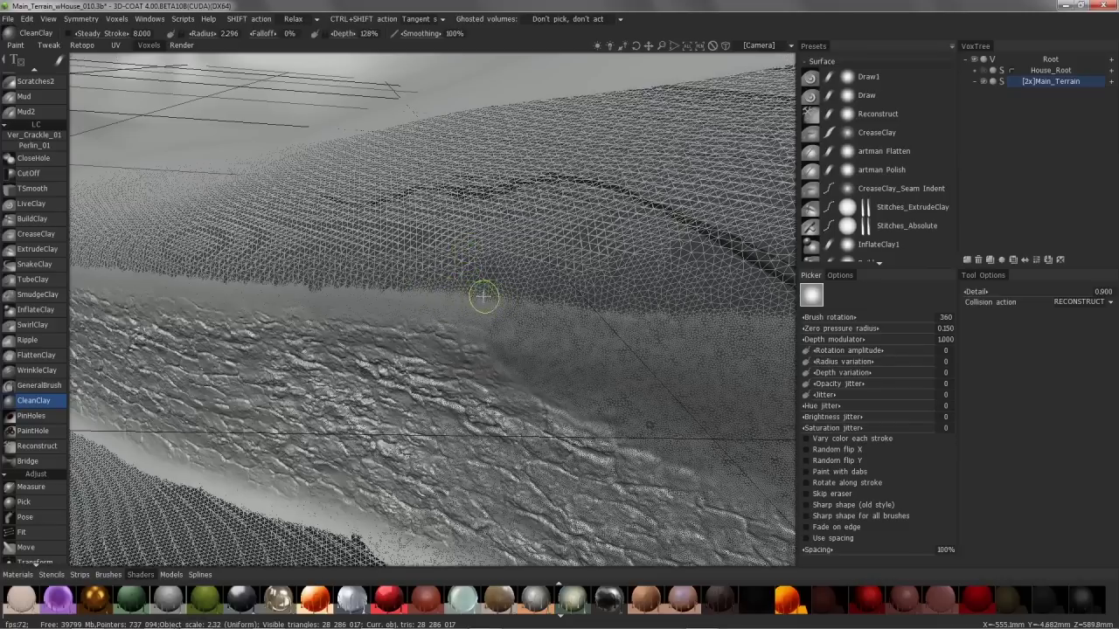
right_click_drag(470, 296, 502, 297)
left_click_drag(504, 297, 339, 284)
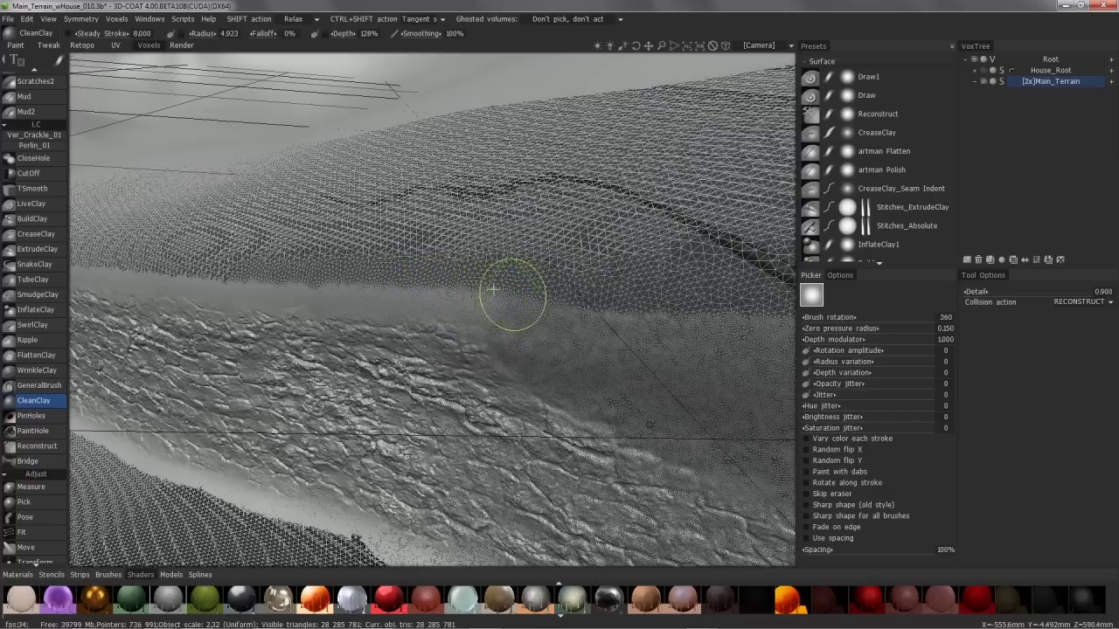
mouse_move(467, 279)
left_mouse_down()
mouse_move(456, 275)
mouse_move(476, 300)
left_mouse_up()
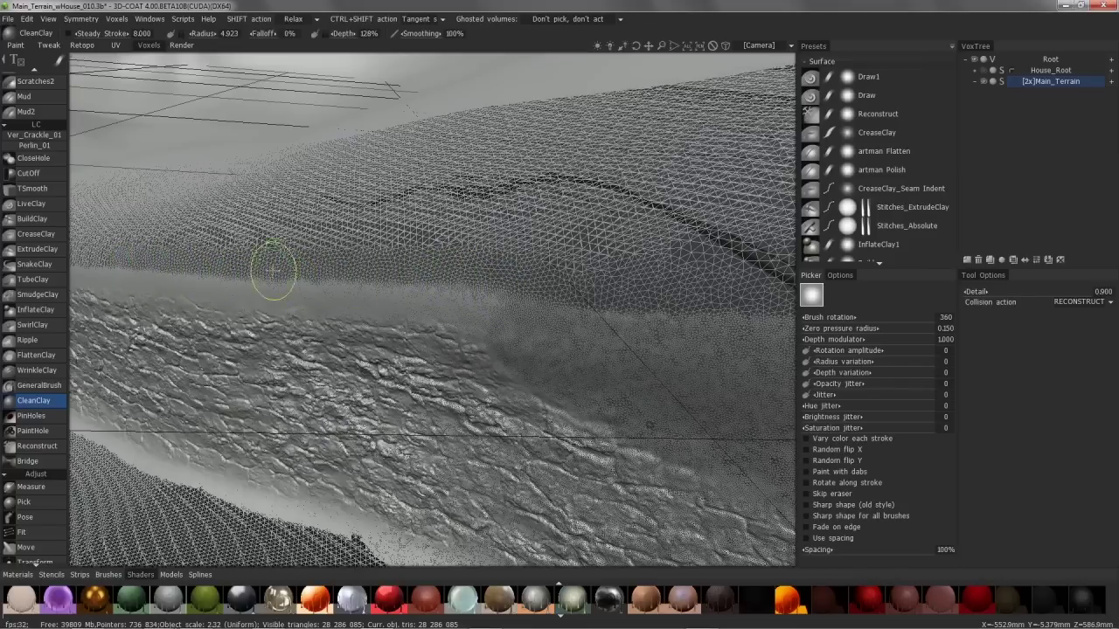
mouse_move(182, 259)
left_mouse_down()
mouse_move(219, 242)
mouse_move(278, 281)
left_mouse_up()
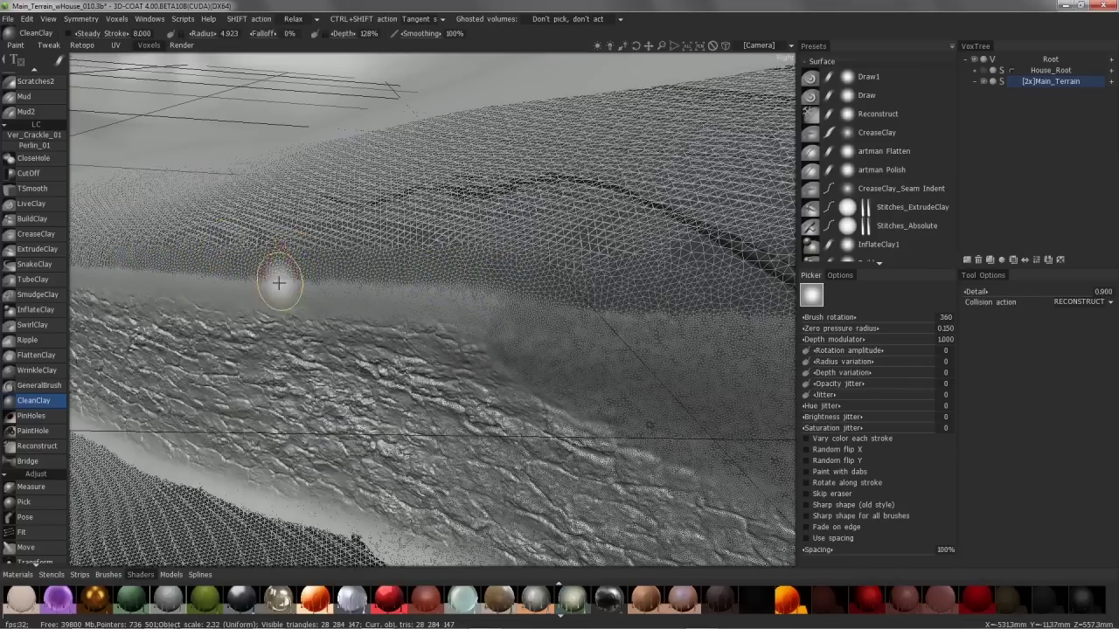
Set the SHIFT action to Decimate and the brush radius to about 2.48 for the dense mesh at the wall's upper edge.
left_click(315, 19)
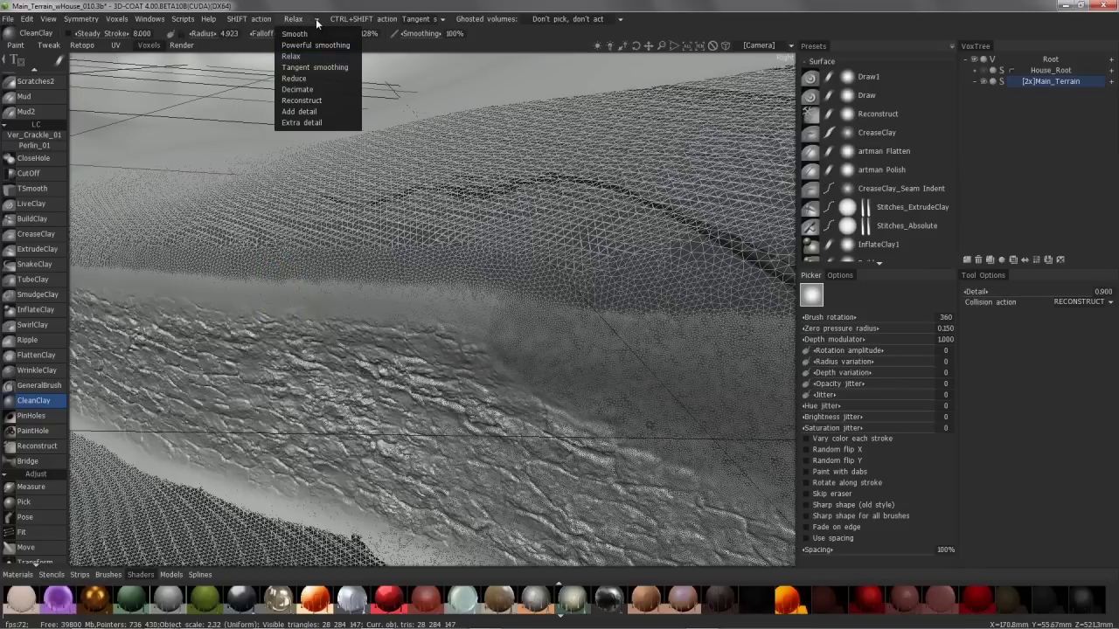
left_click(313, 91)
right_click_drag(357, 374, 342, 295, "alt")
left_click_drag(342, 295, 373, 301, "alt")
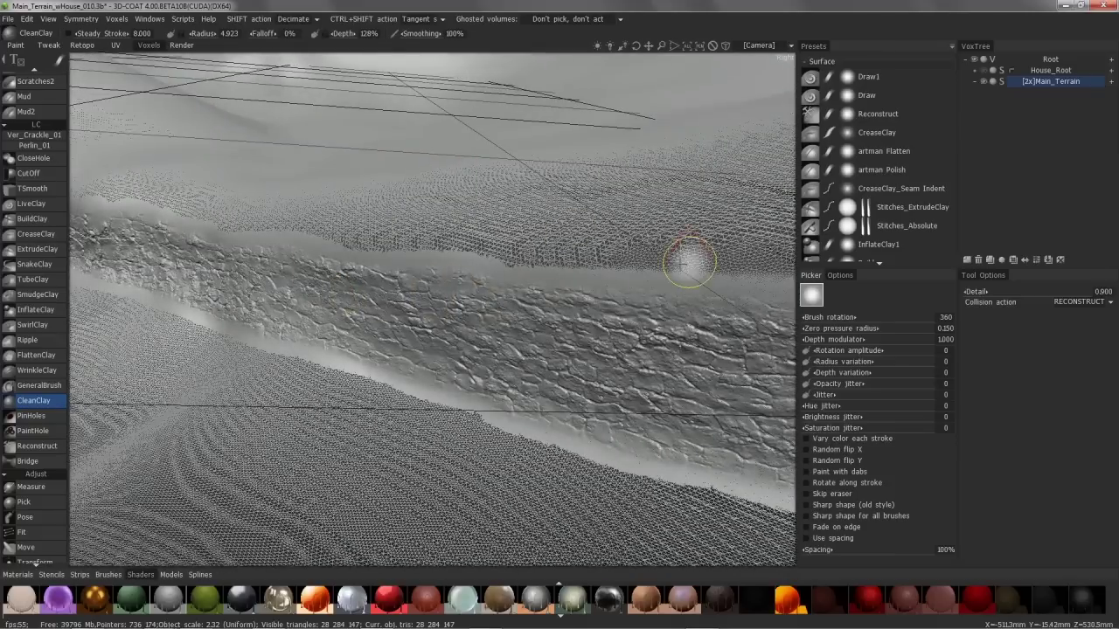
mouse_move(689, 261)
left_mouse_down("alt")
mouse_move(582, 292)
mouse_move(592, 282)
left_mouse_up("alt")
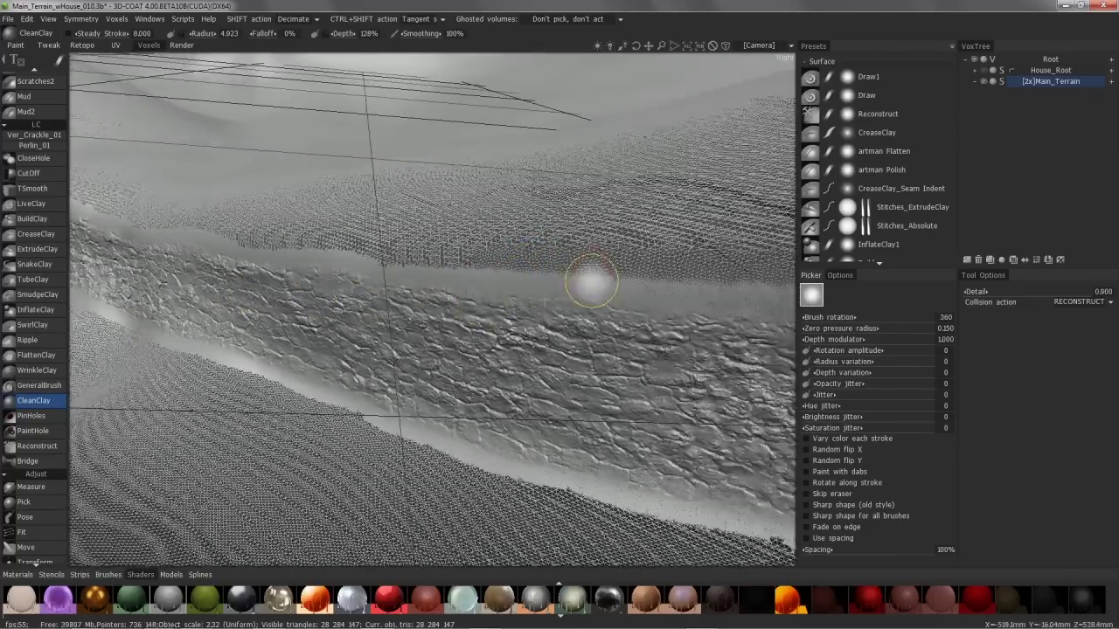
right_click_drag(591, 282, 544, 305, "alt")
left_click_drag(545, 305, 405, 320, "alt")
right_click_drag(404, 319, 382, 277, "alt")
left_click_drag(381, 277, 536, 315, "alt")
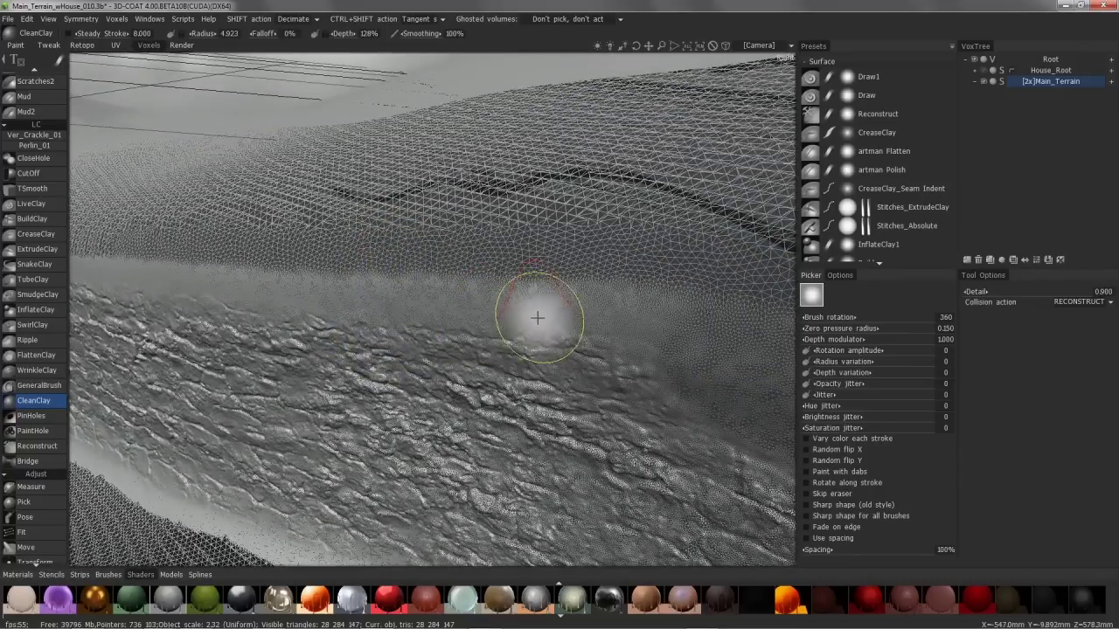
middle_click_drag(578, 247, 565, 297)
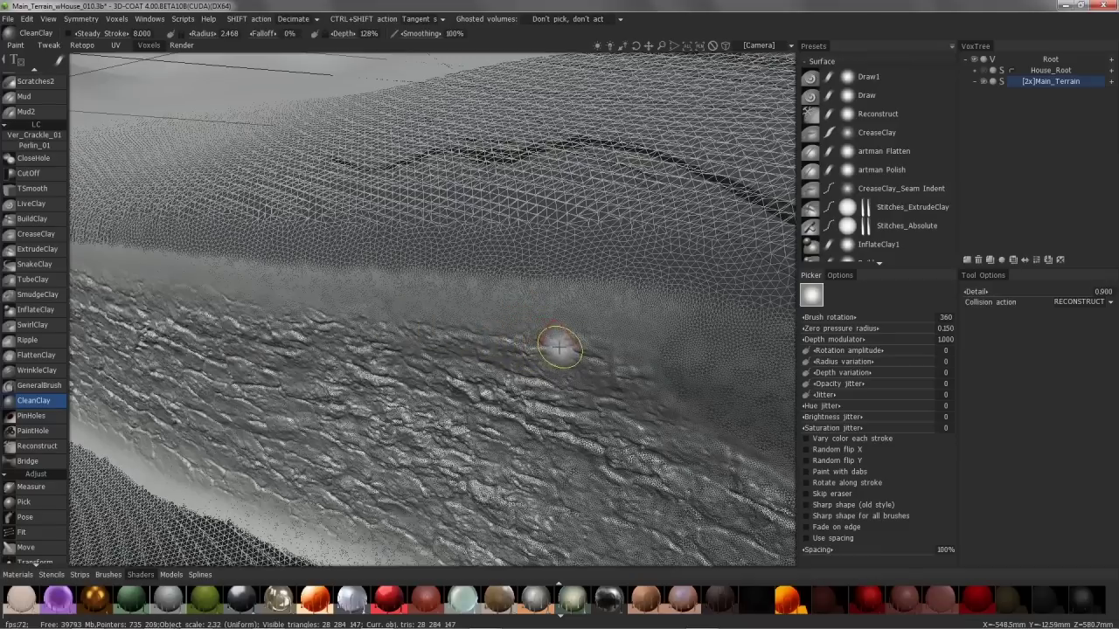
key("bracketleft")
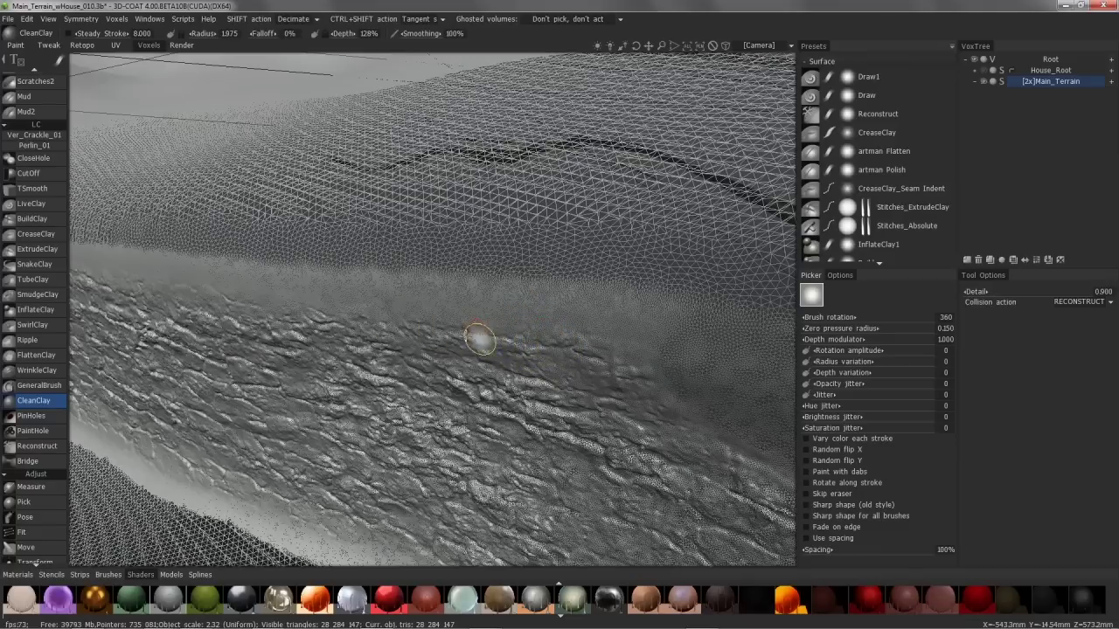
key("bracketright")
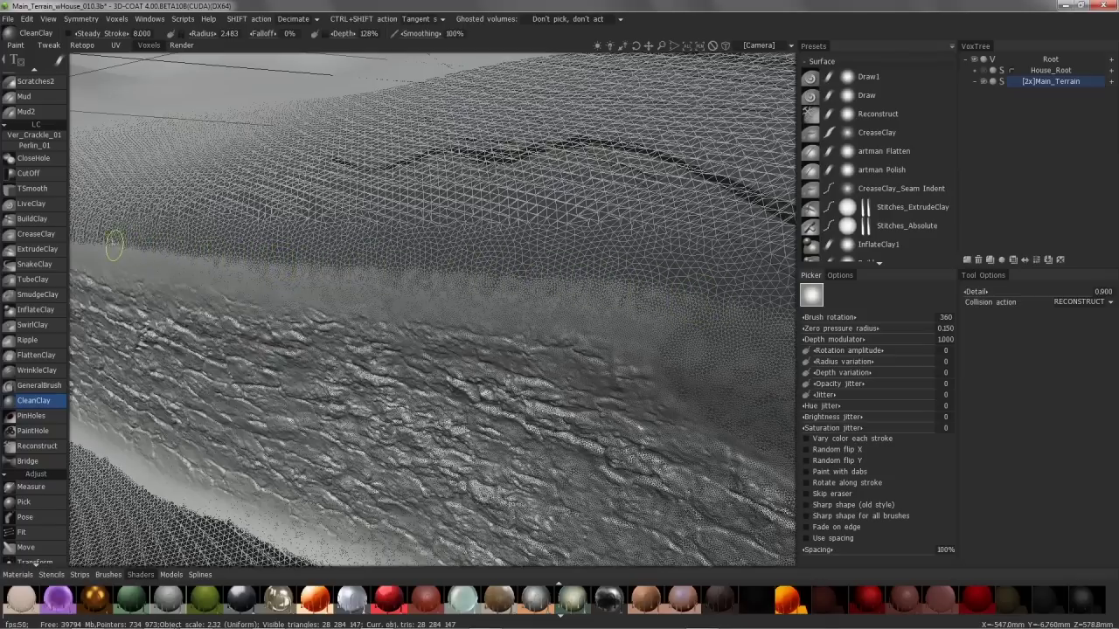
Decimate the mesh along the wall's upper edge and the rock below it, enlarging the brush radius to about 3.30.
mouse_move(196, 263)
left_mouse_down()
mouse_move(170, 250)
mouse_move(227, 263)
left_mouse_up()
key("bracketright")
key("bracketright")
key("bracketright")
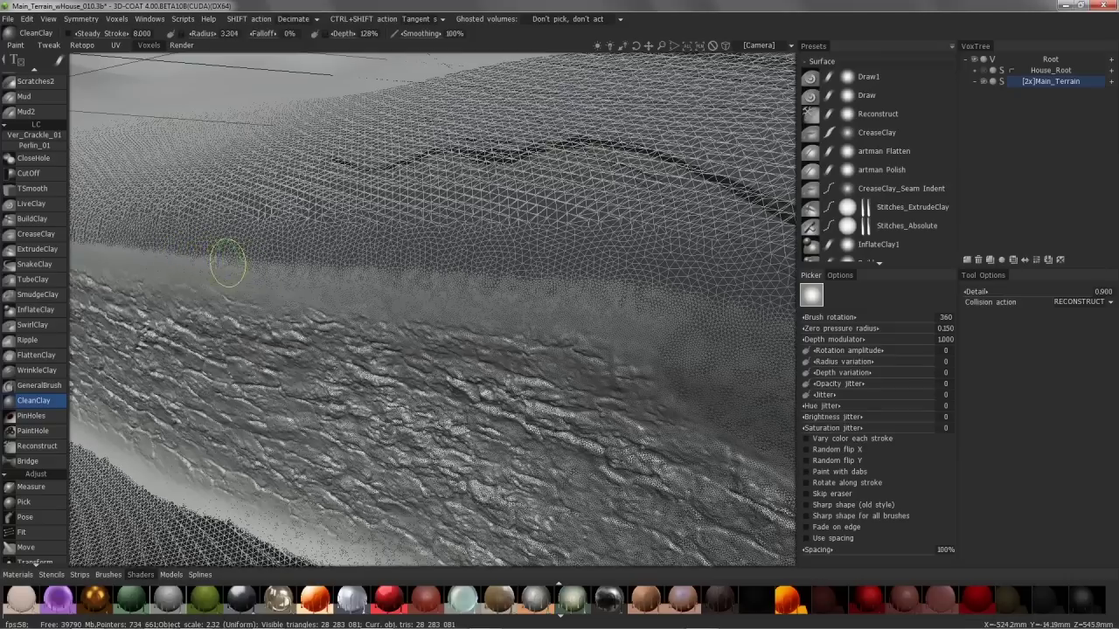
mouse_move(627, 351)
left_mouse_down()
mouse_move(550, 342)
mouse_move(547, 277)
mouse_move(553, 371)
mouse_move(573, 356)
left_mouse_up()
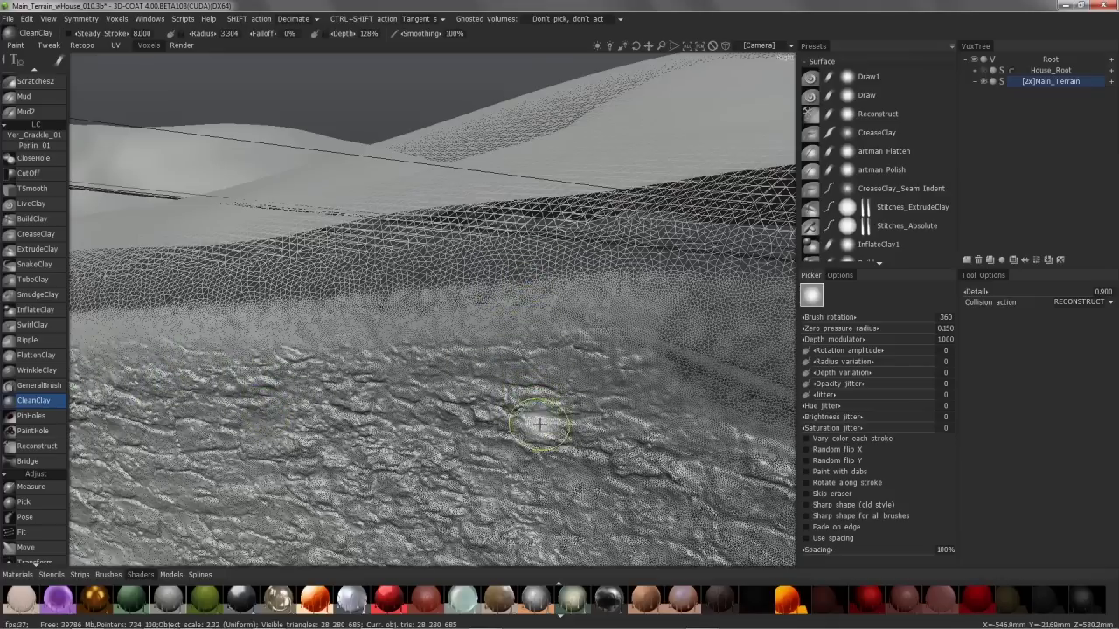
left_click_drag(538, 421, 573, 414)
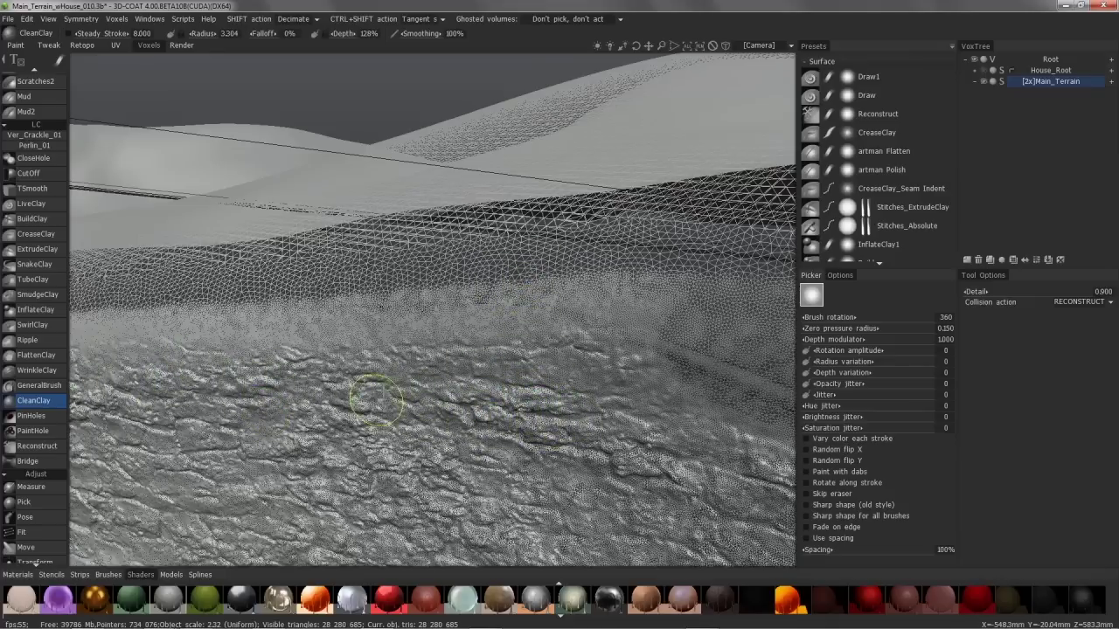
mouse_move(574, 388)
left_mouse_down()
mouse_move(411, 361)
mouse_move(338, 366)
left_mouse_up()
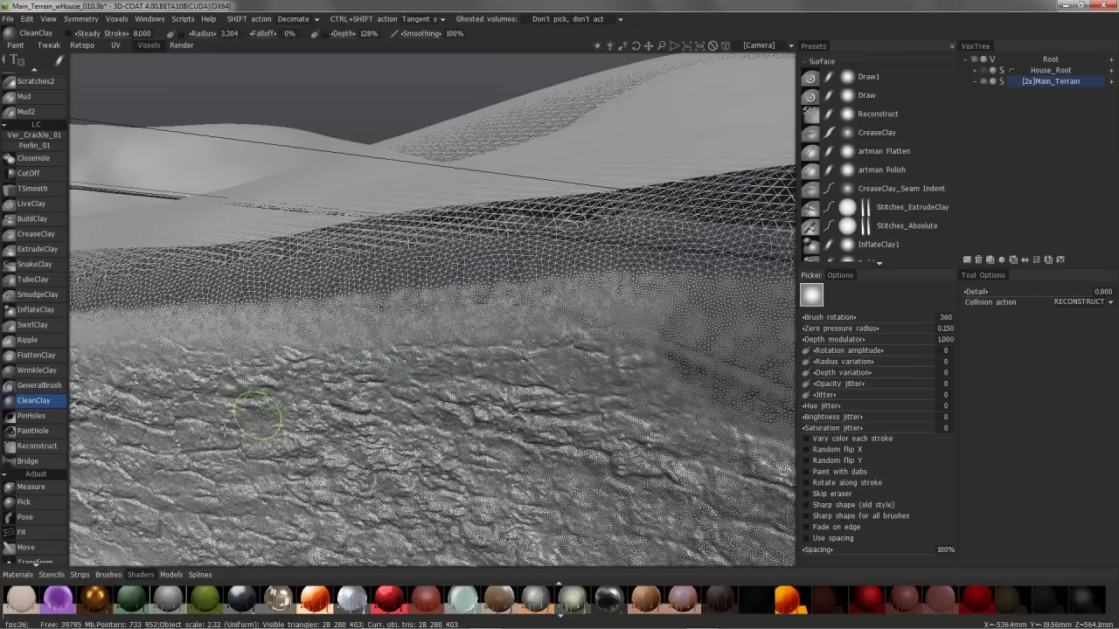
Decimate more of the rocky face and the smooth, dense mesh strip between the rocks and the coarse slope.
mouse_move(499, 421)
left_mouse_down("alt")
mouse_move(497, 442)
mouse_move(514, 460)
left_mouse_up("alt")
mouse_move(524, 398)
left_mouse_down("alt")
mouse_move(531, 437)
mouse_move(561, 454)
mouse_move(530, 382)
mouse_move(524, 420)
left_mouse_up("alt")
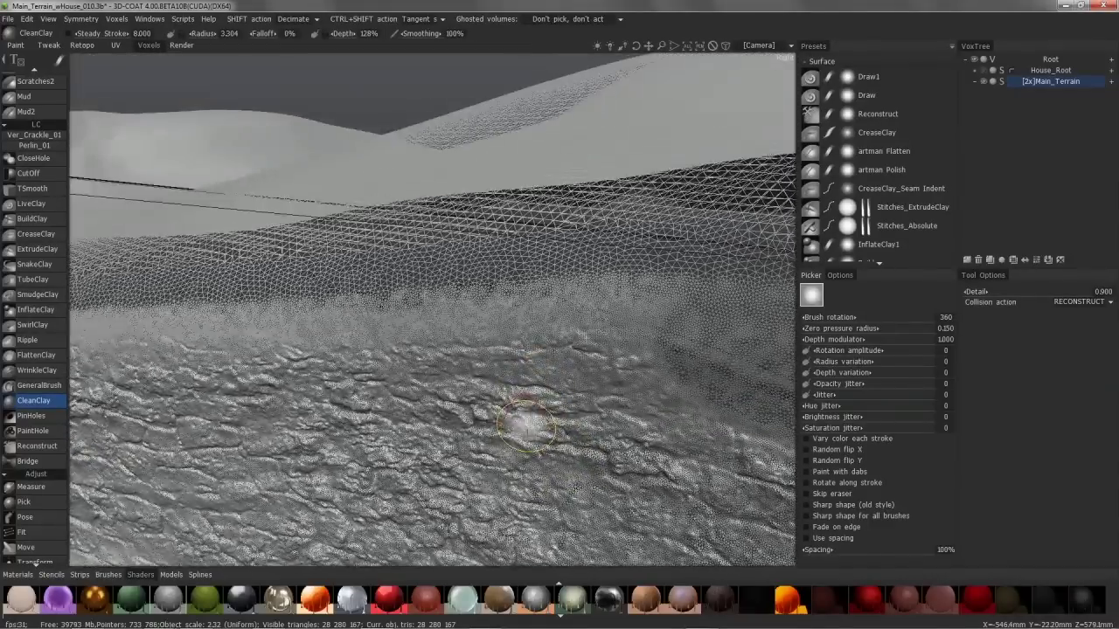
right_click_drag(525, 419, 534, 439, "alt")
mouse_move(644, 465)
left_mouse_down()
mouse_move(574, 432)
mouse_move(569, 410)
left_mouse_up()
left_click_drag(437, 370, 441, 389, "alt")
right_click_drag(441, 389, 430, 368, "alt")
mouse_move(500, 384)
right_mouse_down("alt")
mouse_move(492, 359)
mouse_move(487, 373)
right_mouse_up("alt")
mouse_move(501, 367)
left_mouse_down()
mouse_move(455, 352)
mouse_move(472, 280)
mouse_move(426, 274)
mouse_move(413, 300)
left_mouse_up()
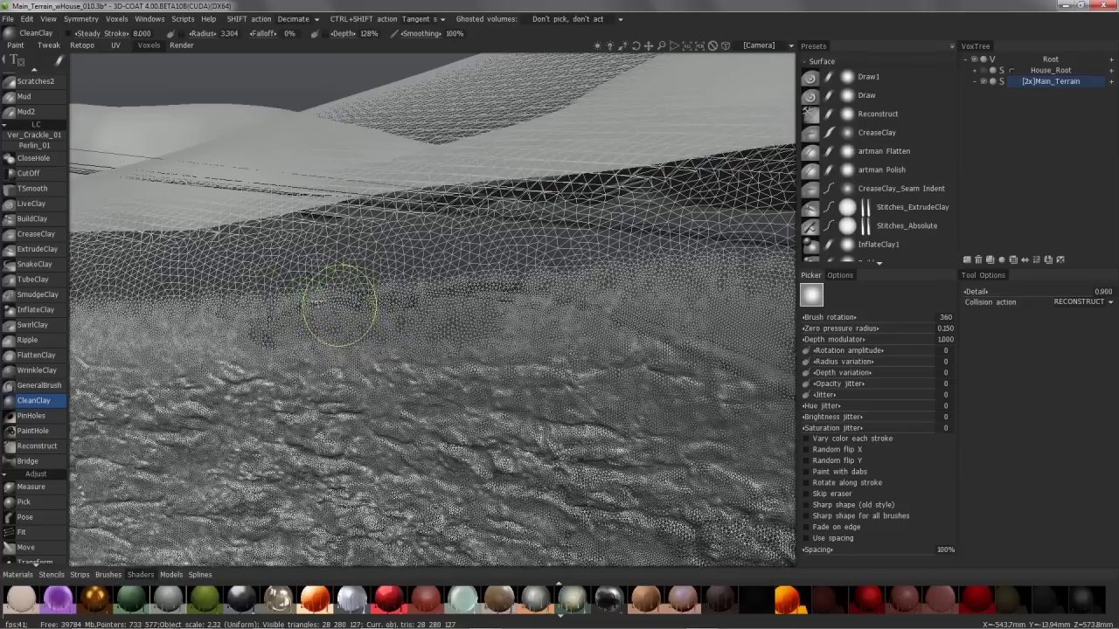
mouse_move(221, 304)
left_mouse_down()
mouse_move(242, 335)
mouse_move(201, 318)
left_mouse_up()
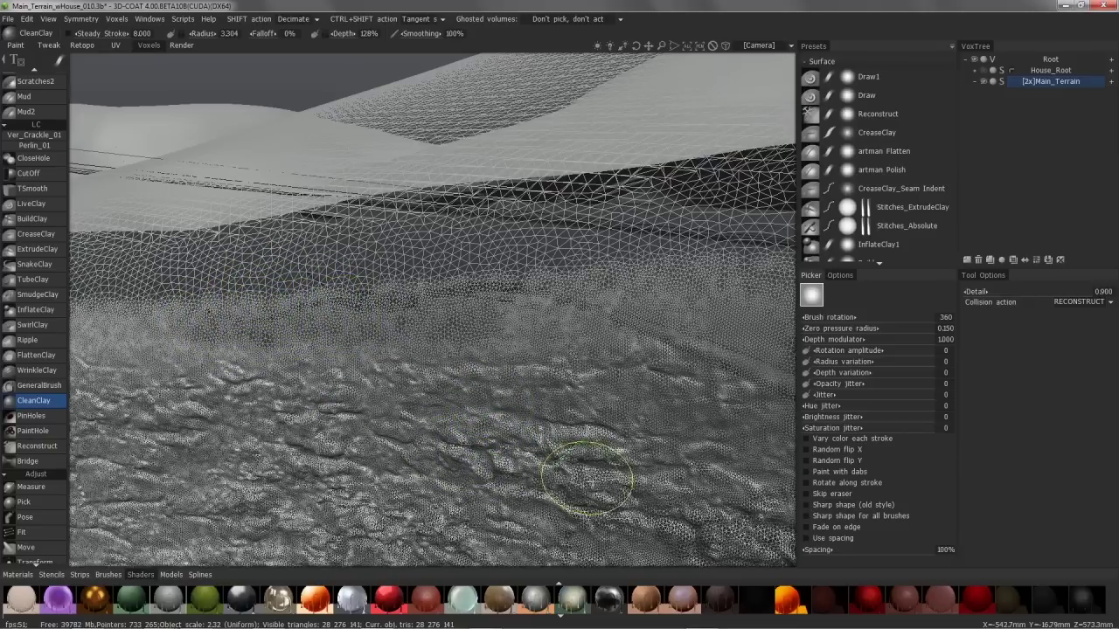
Set the SHIFT action to Reduce and bring the coarse slope above the rocky wall into view.
left_click_drag(312, 379, 321, 383, "alt")
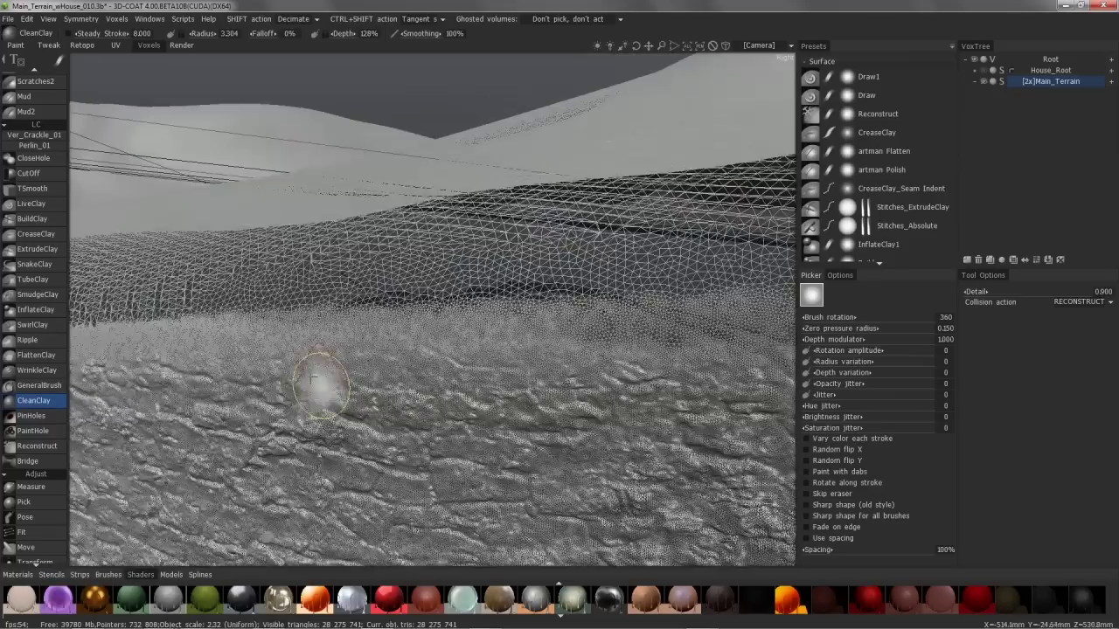
mouse_move(497, 335)
left_mouse_down("alt")
mouse_move(547, 414)
mouse_move(495, 326)
left_mouse_up("alt")
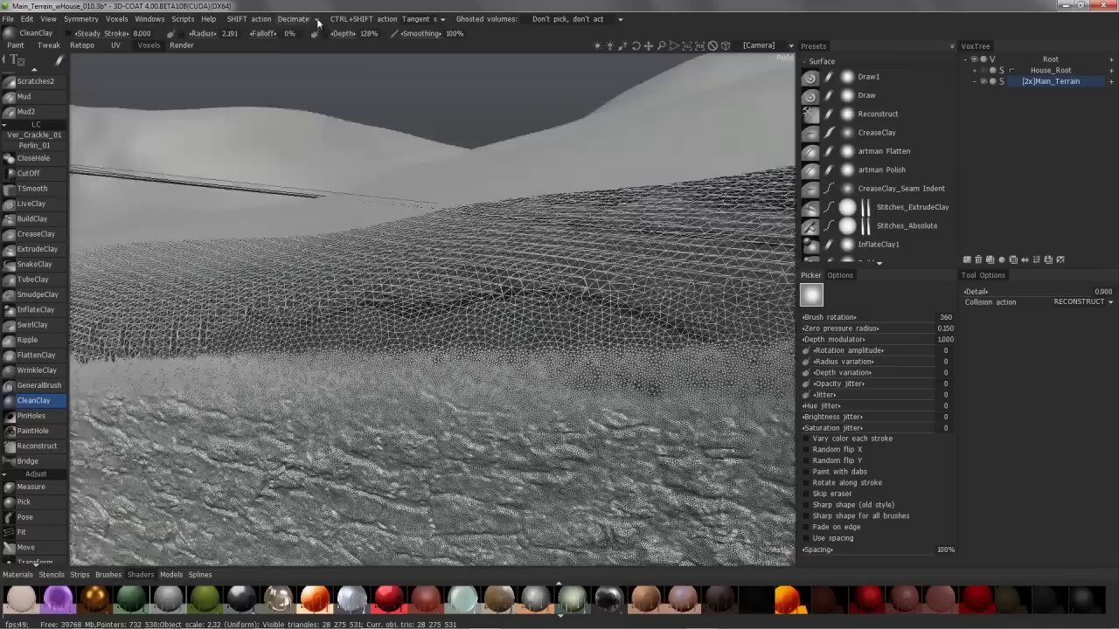
left_click(295, 18)
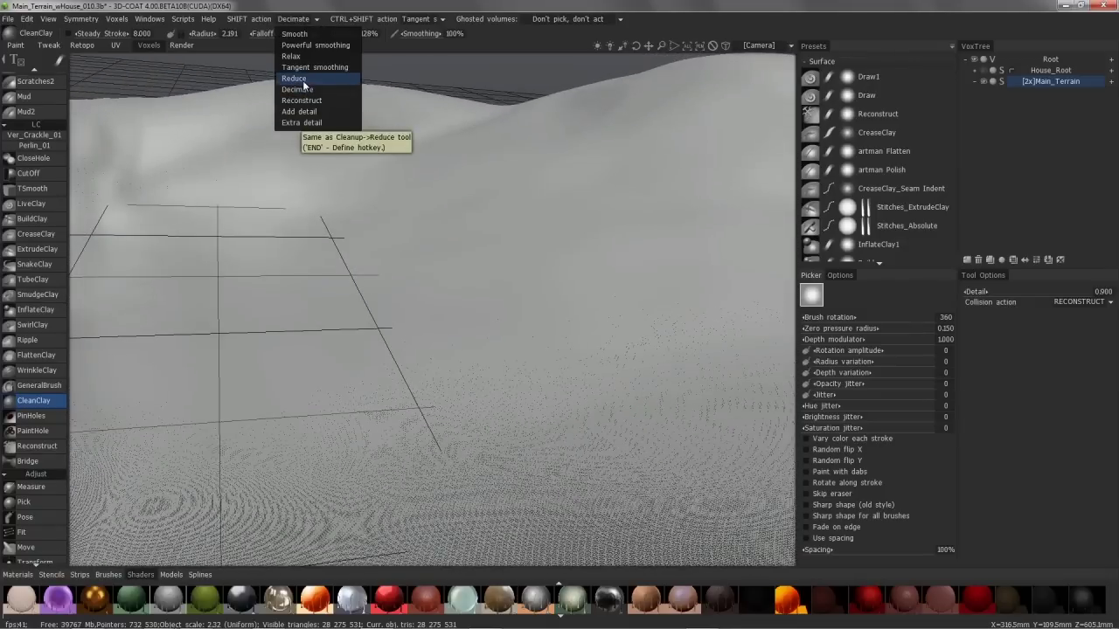
left_click(297, 79)
middle_click_drag(472, 417, 489, 390, "alt")
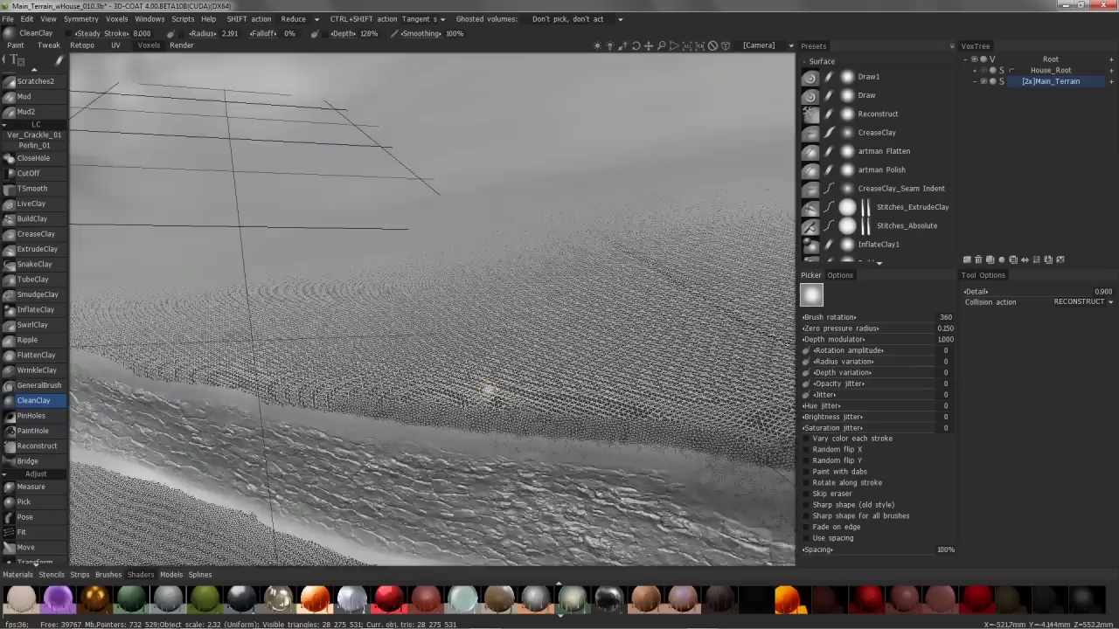
right_click_drag(489, 390, 447, 375, "alt")
left_click_drag(457, 392, 263, 363, "alt")
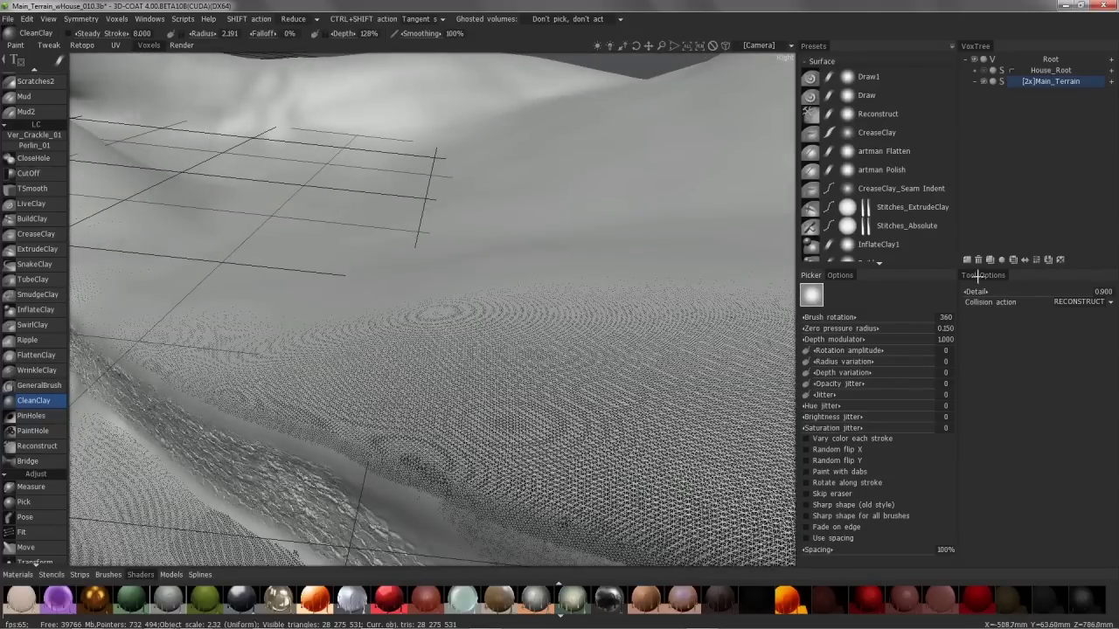
Review CleanClay's collision action options and raise the brush radius to about 4.68 over the slope's lower edge.
left_click(1077, 304)
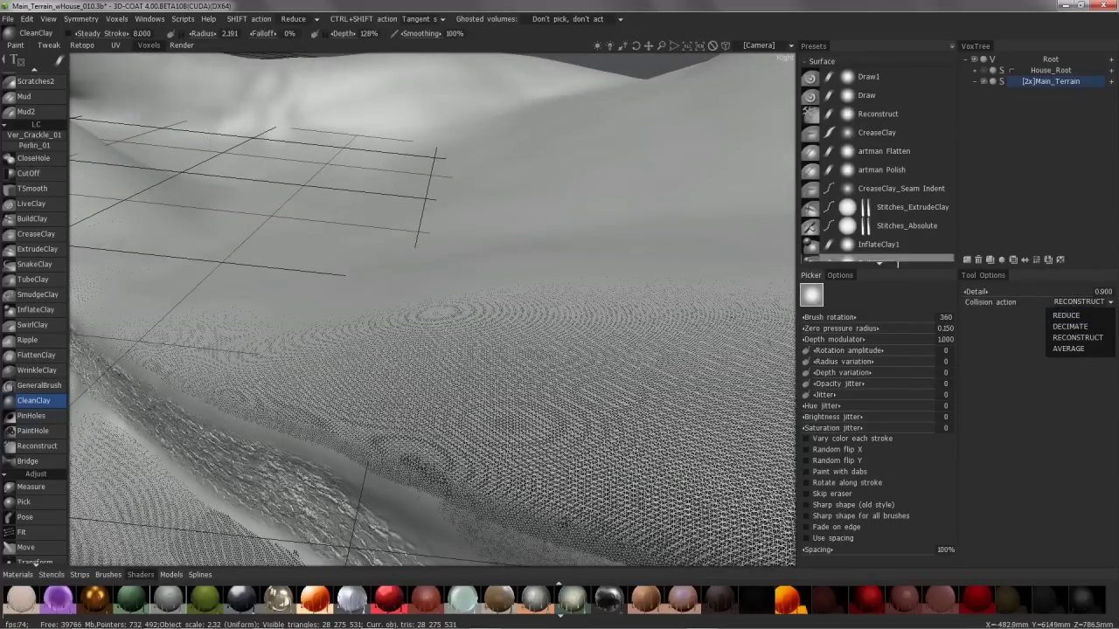
left_click_drag(76, 228, 130, 264, "alt")
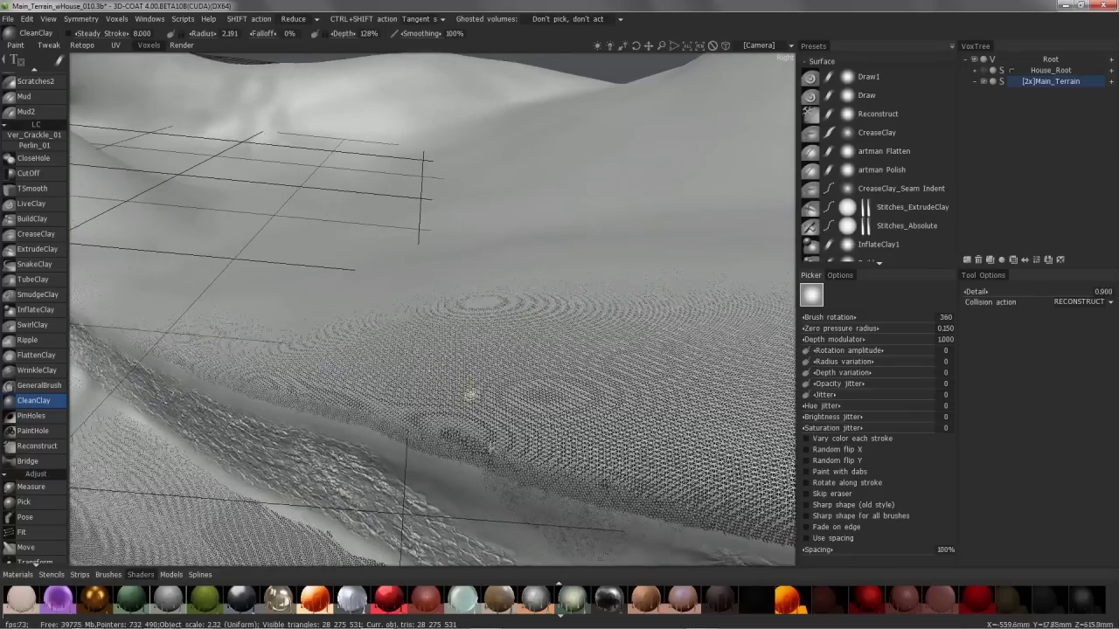
left_click_drag(469, 393, 422, 421, "alt")
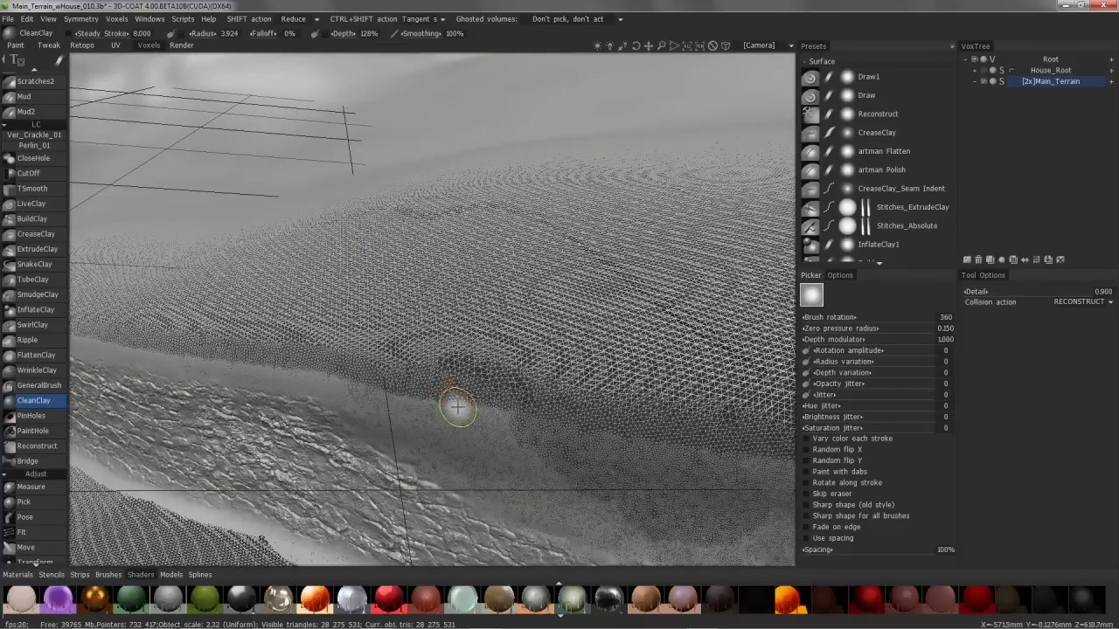
key("bracketright")
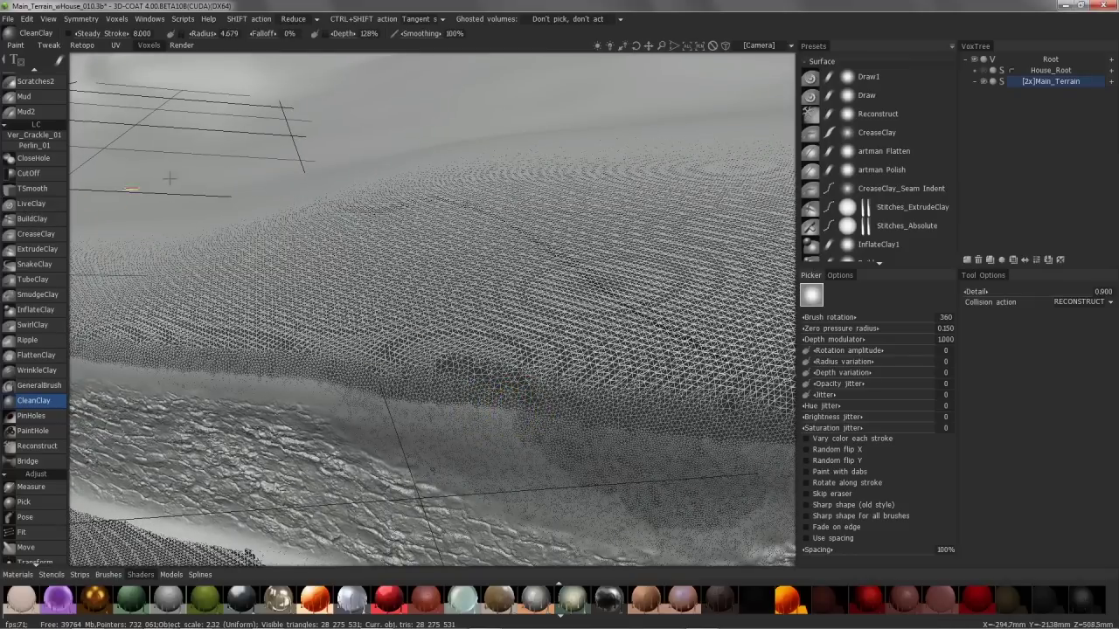
Switch to the LiveClay brush with a radius of about 2.75 and paint dense mesh patches along the slope's lower edge.
left_click(32, 203)
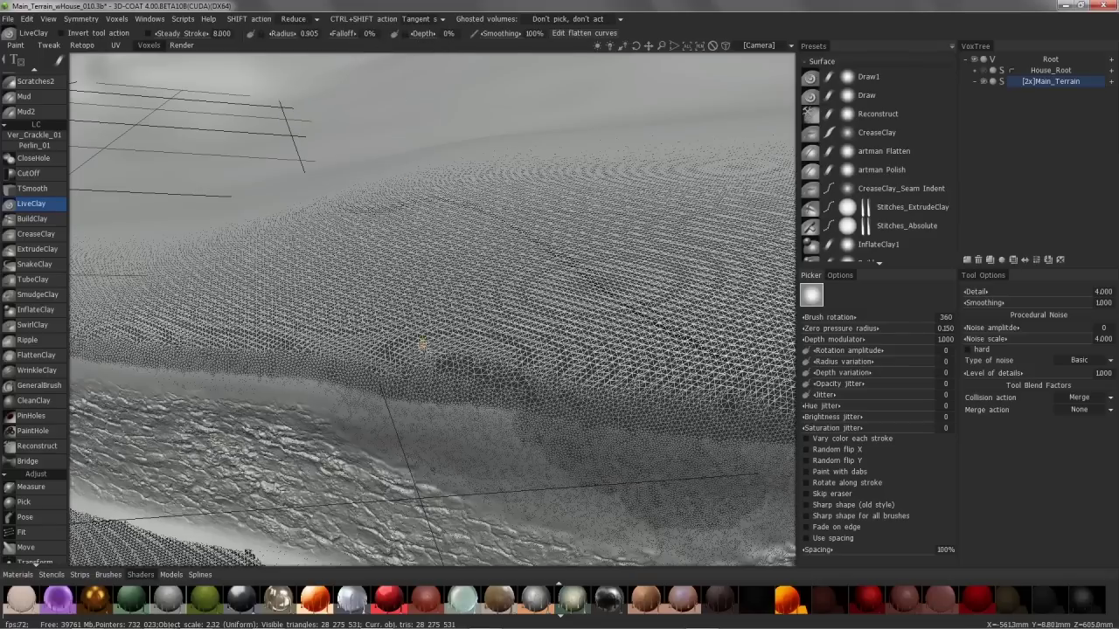
key("bracketright")
key("bracketright")
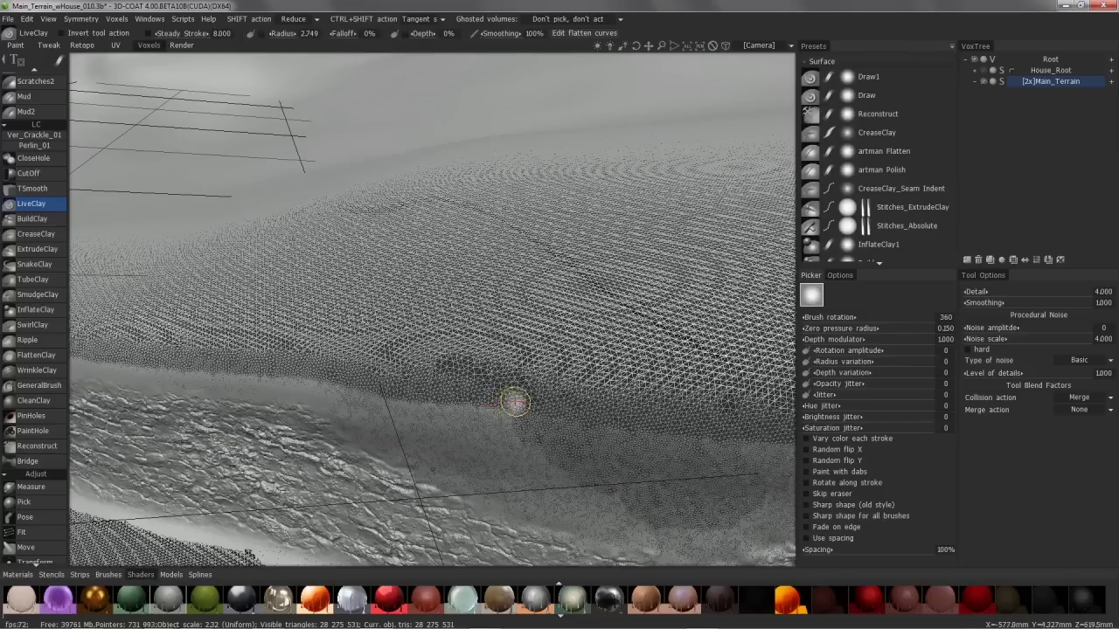
mouse_move(515, 395)
left_mouse_down()
mouse_move(507, 420)
mouse_move(514, 403)
mouse_move(456, 417)
mouse_move(479, 400)
left_mouse_up()
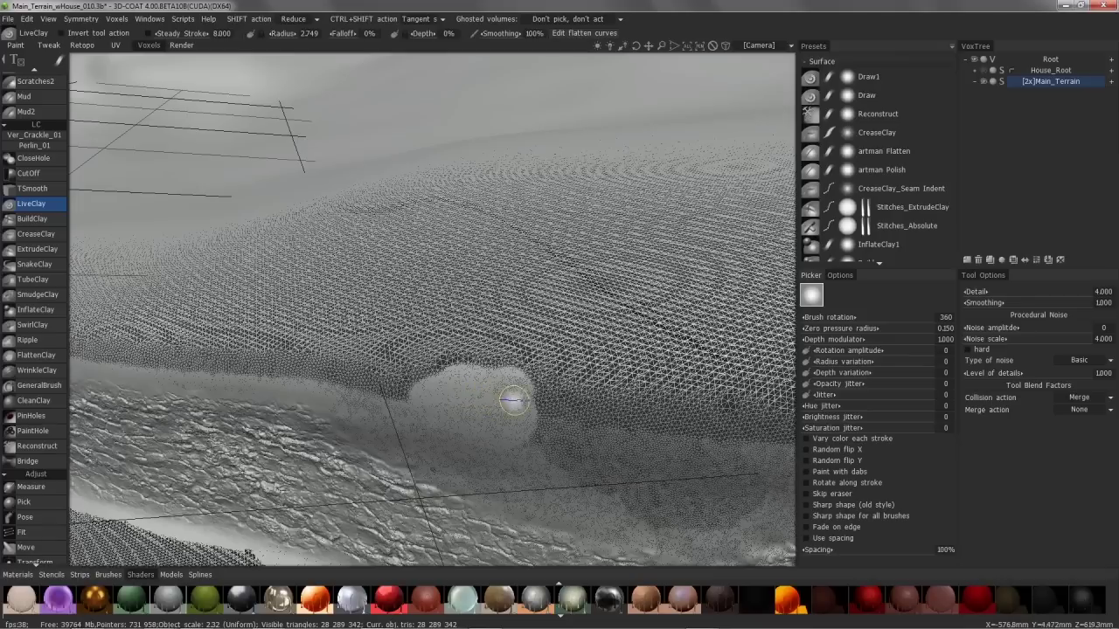
mouse_move(548, 388)
left_mouse_down()
mouse_move(552, 400)
mouse_move(563, 390)
mouse_move(589, 439)
mouse_move(542, 385)
left_mouse_up()
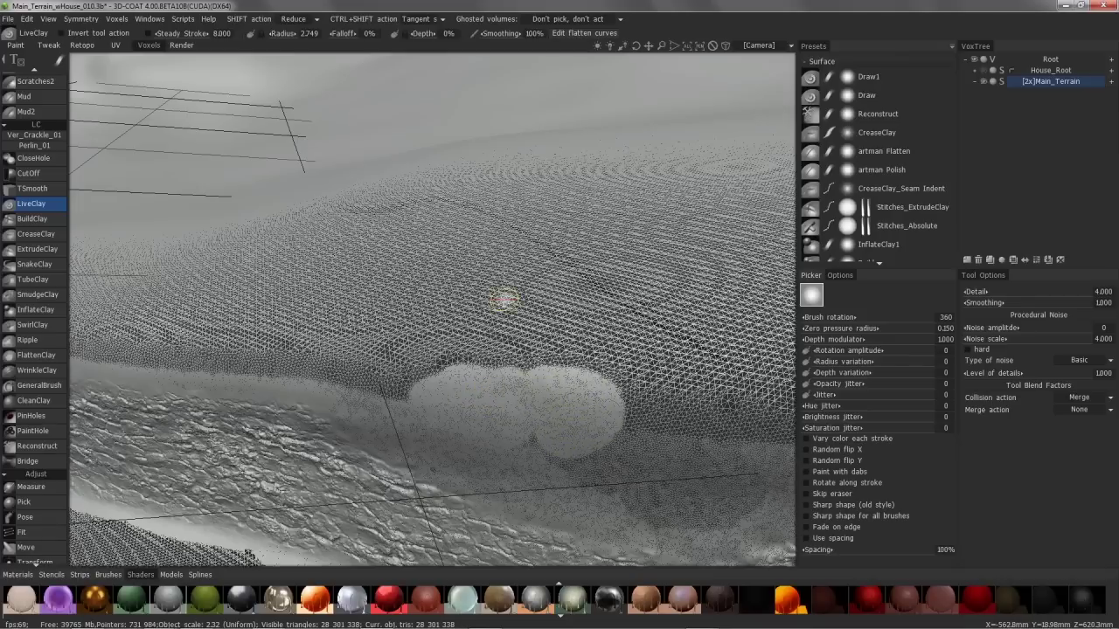
Extend the LiveClay patch at both ends, varying the brush radius from about 6.62 to 2.22 and 1.92.
right_click_drag(462, 399, 480, 398)
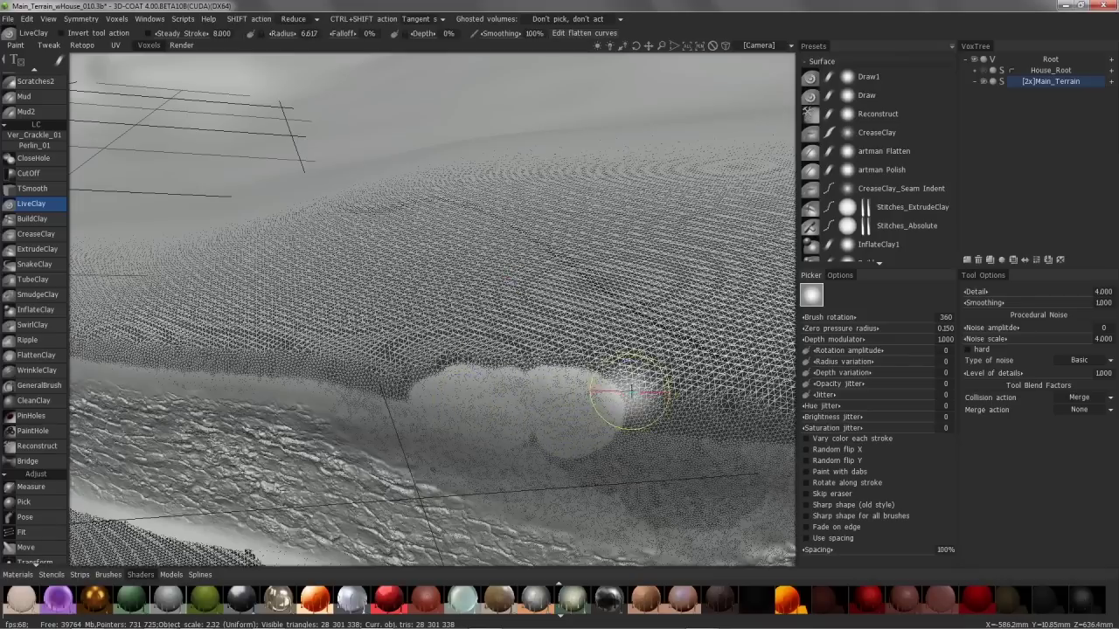
mouse_move(631, 390)
left_mouse_down()
mouse_move(654, 400)
mouse_move(613, 442)
mouse_move(617, 393)
mouse_move(620, 402)
left_mouse_up()
right_click_drag(620, 403, 603, 404)
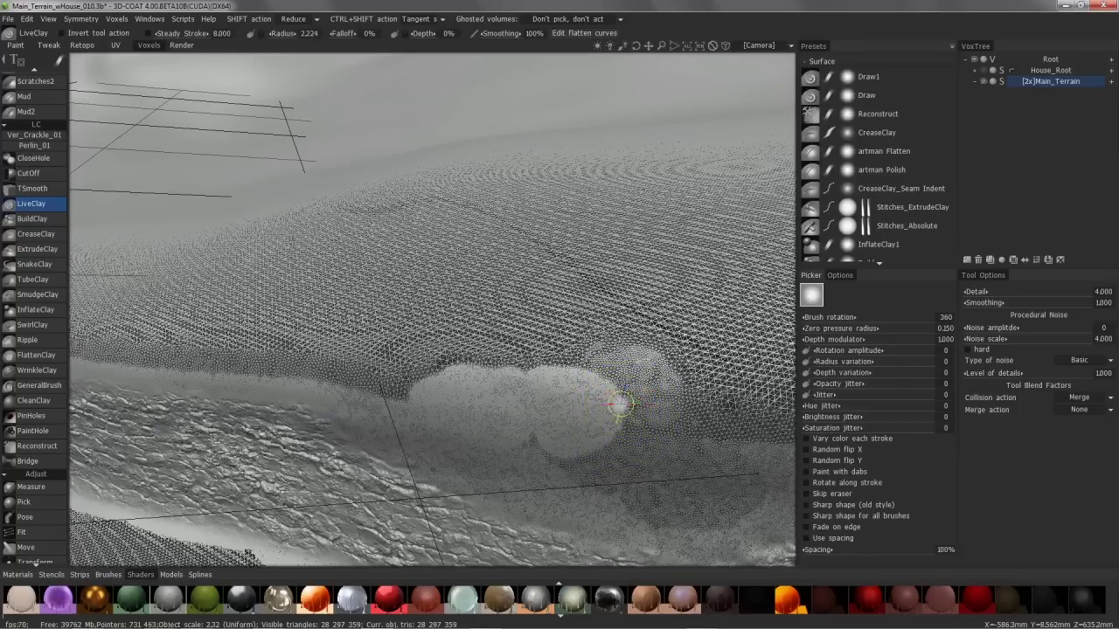
mouse_move(623, 410)
left_mouse_down()
mouse_move(625, 391)
mouse_move(646, 416)
mouse_move(638, 403)
left_mouse_up()
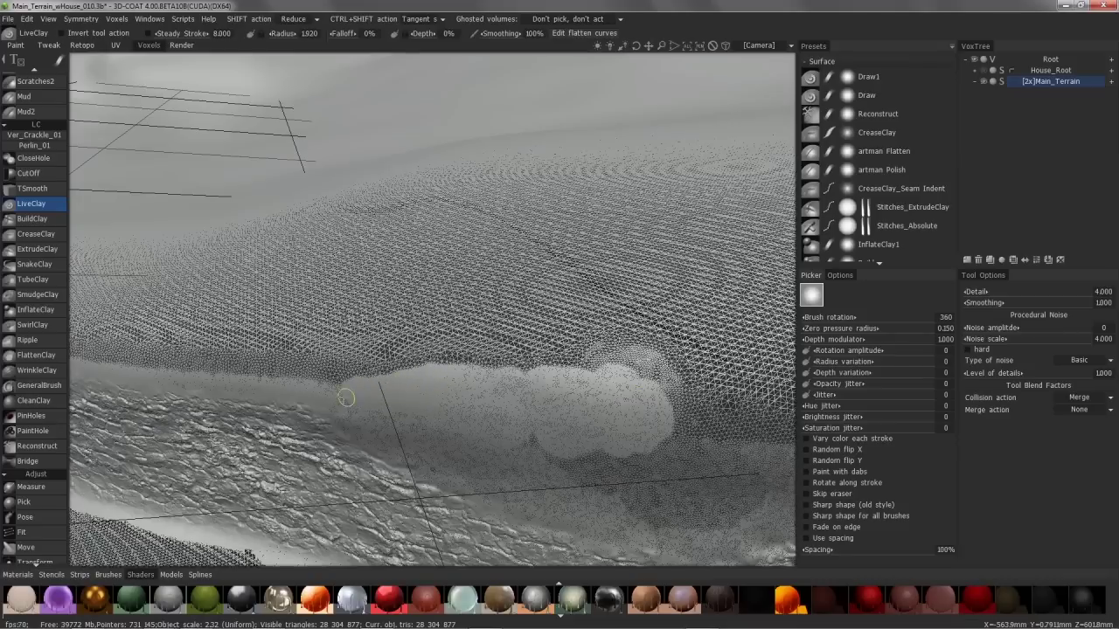
left_click_drag(347, 397, 350, 392)
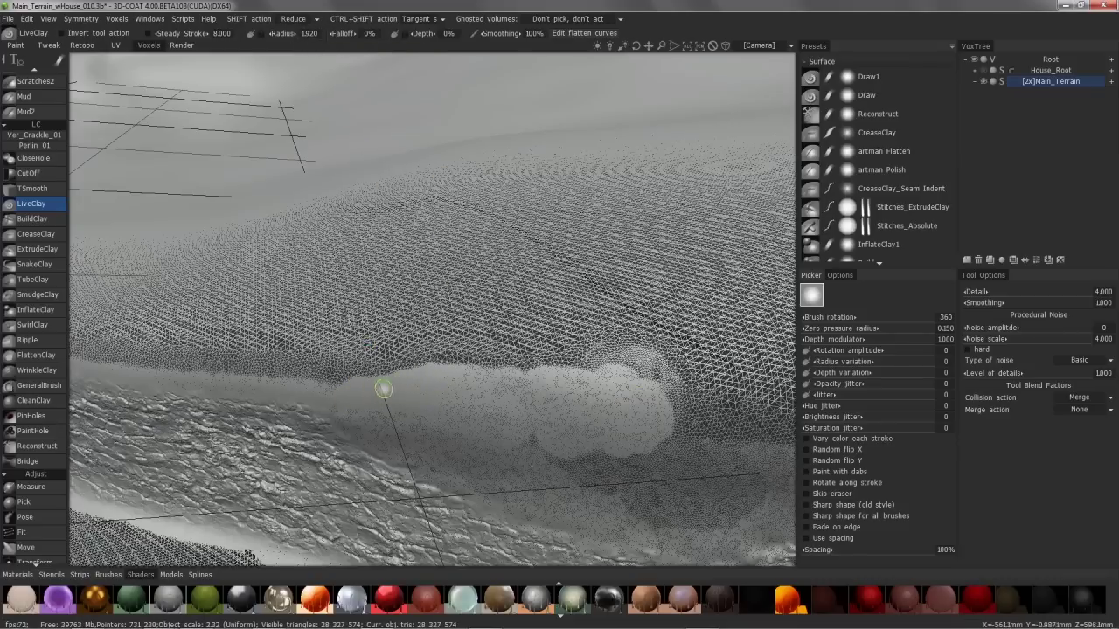
Reduce the mesh along the upper edge of the dense patch, enlarging the brush radius to about 5.62 and 7.23.
right_click_drag(428, 372, 429, 372)
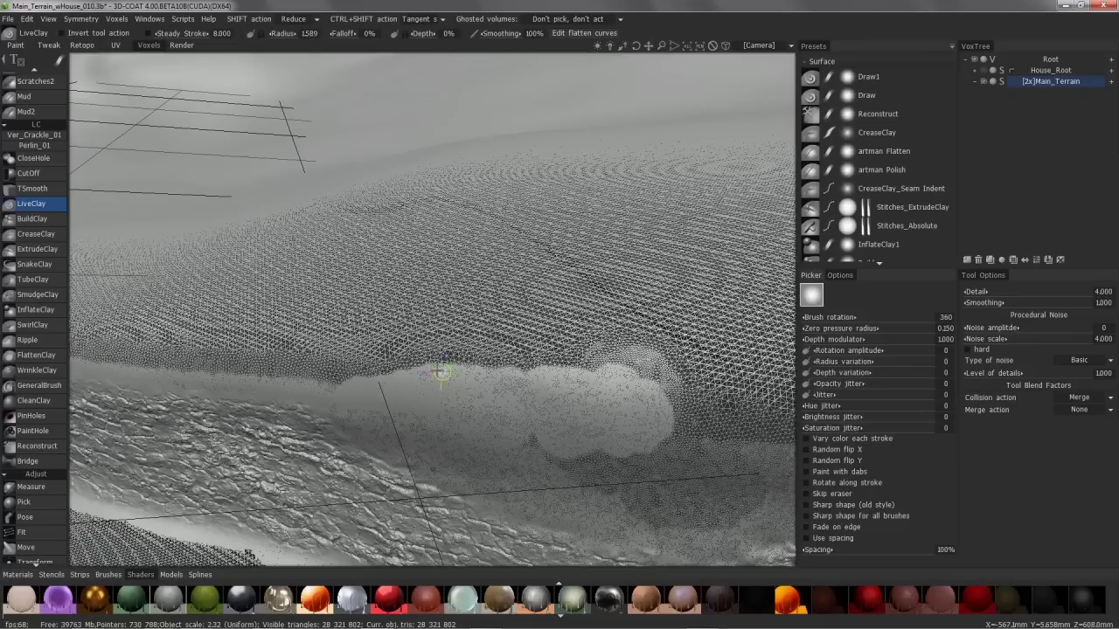
right_click_drag(447, 372, 464, 372)
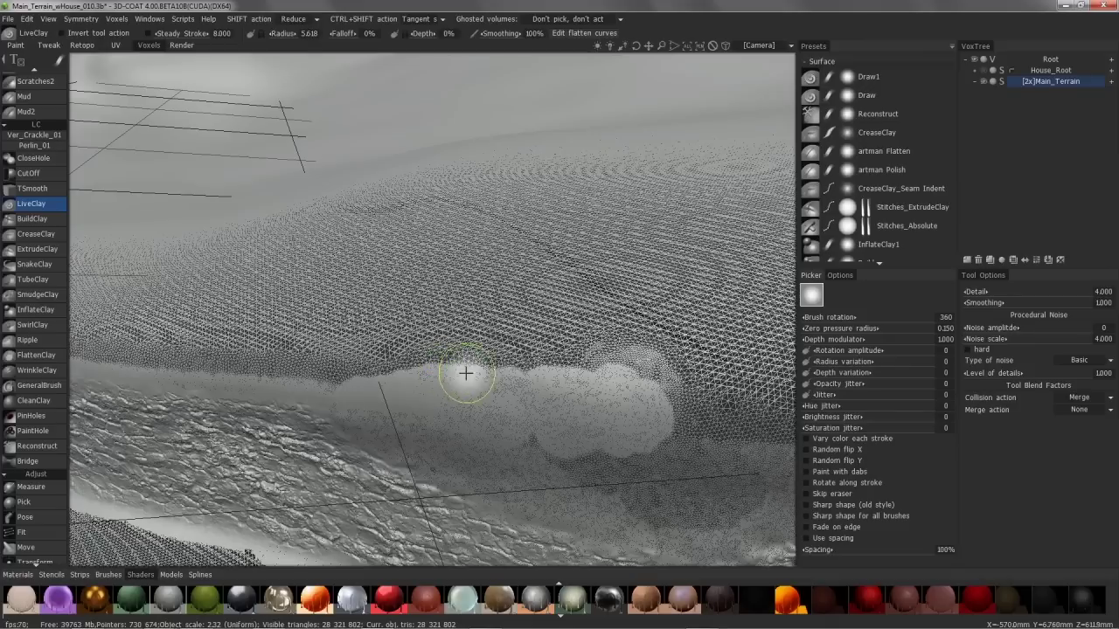
left_click_drag(477, 371, 401, 371, "shift")
mouse_move(480, 370)
left_mouse_down("shift")
mouse_move(437, 362)
mouse_move(385, 366)
mouse_move(438, 371)
mouse_move(438, 362)
mouse_move(335, 376)
mouse_move(342, 364)
left_mouse_up("shift")
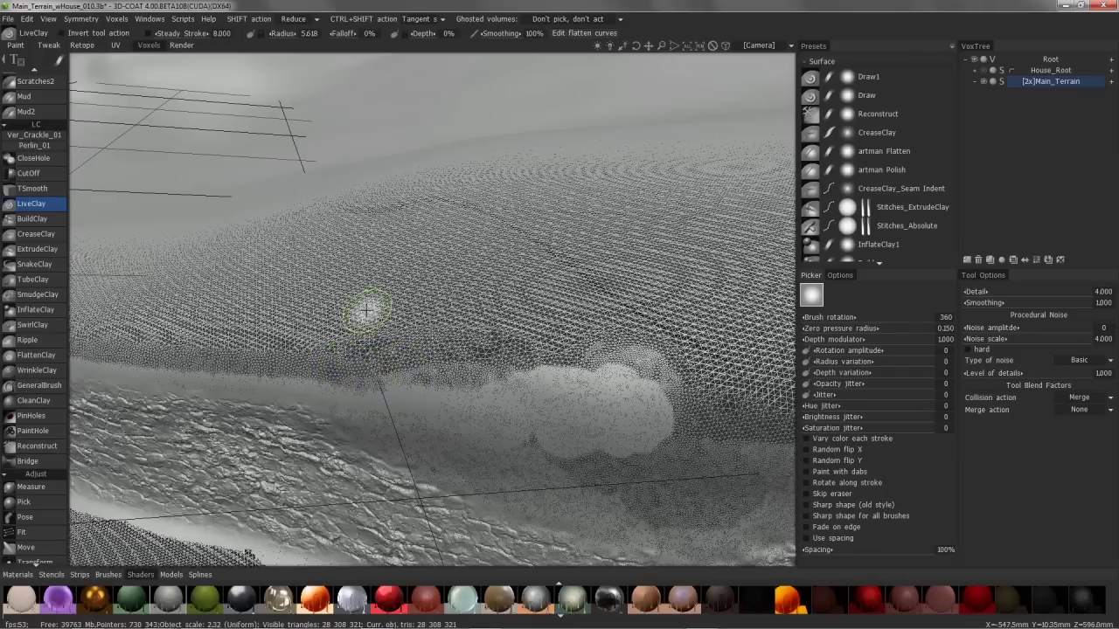
mouse_move(392, 378)
right_mouse_down()
mouse_move(381, 378)
mouse_move(416, 377)
right_mouse_up()
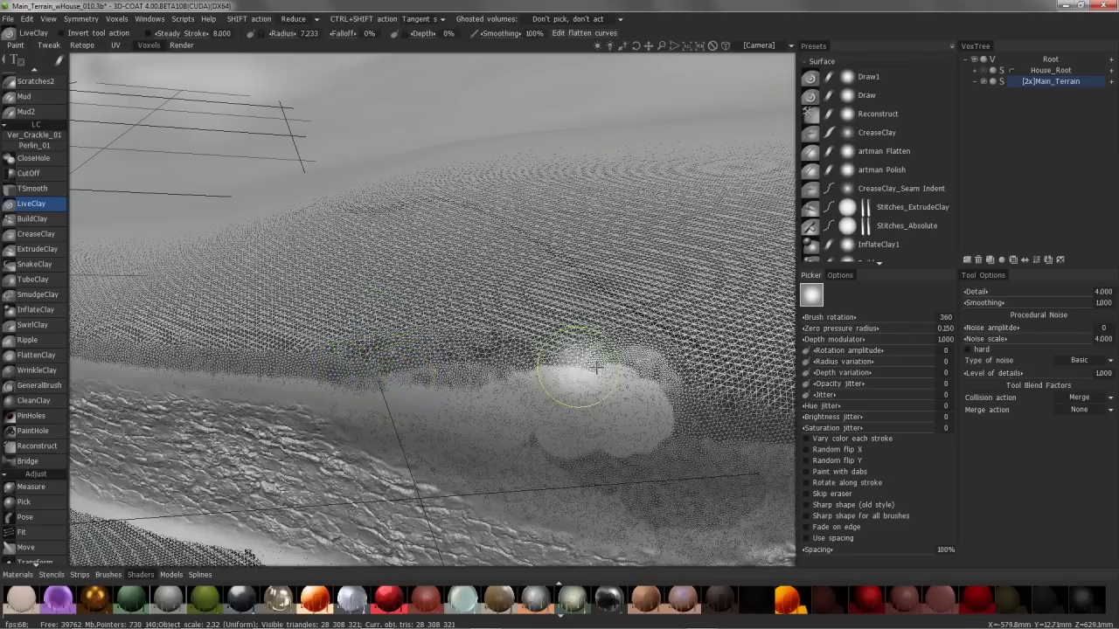
mouse_move(651, 365)
left_mouse_down("shift")
mouse_move(505, 362)
mouse_move(709, 405)
mouse_move(522, 363)
mouse_move(697, 397)
mouse_move(499, 339)
mouse_move(394, 362)
mouse_move(415, 367)
left_mouse_up("shift")
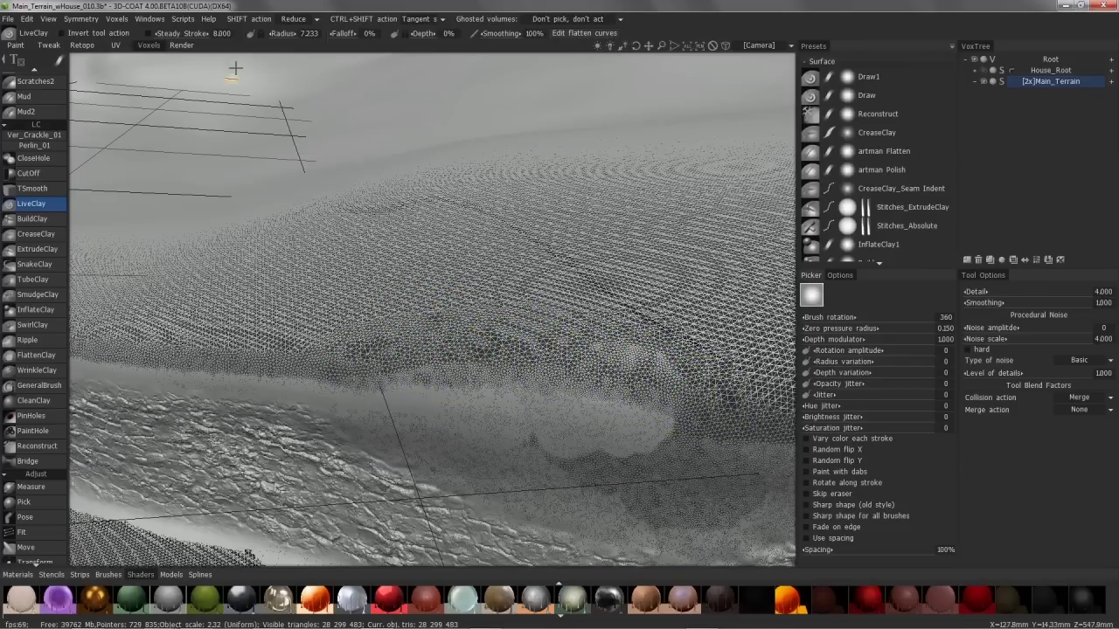
Set the SHIFT action to Extra detail and the brush radius to about 2.38, and add detail where the reduced mesh meets the smooth strip.
left_click(316, 21)
left_click(297, 119)
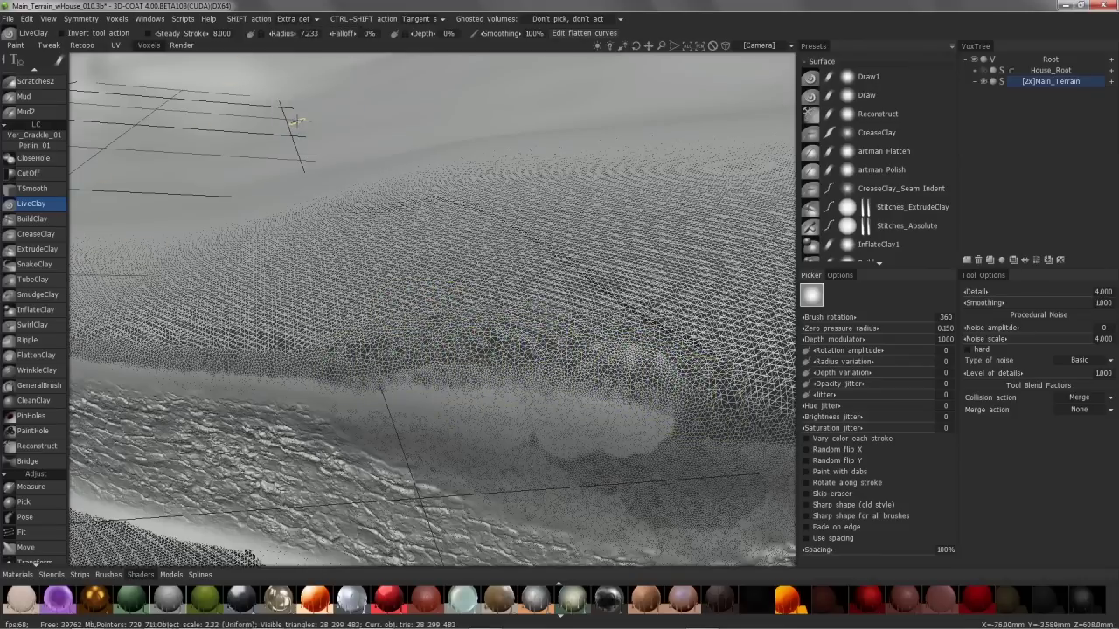
left_click(319, 22)
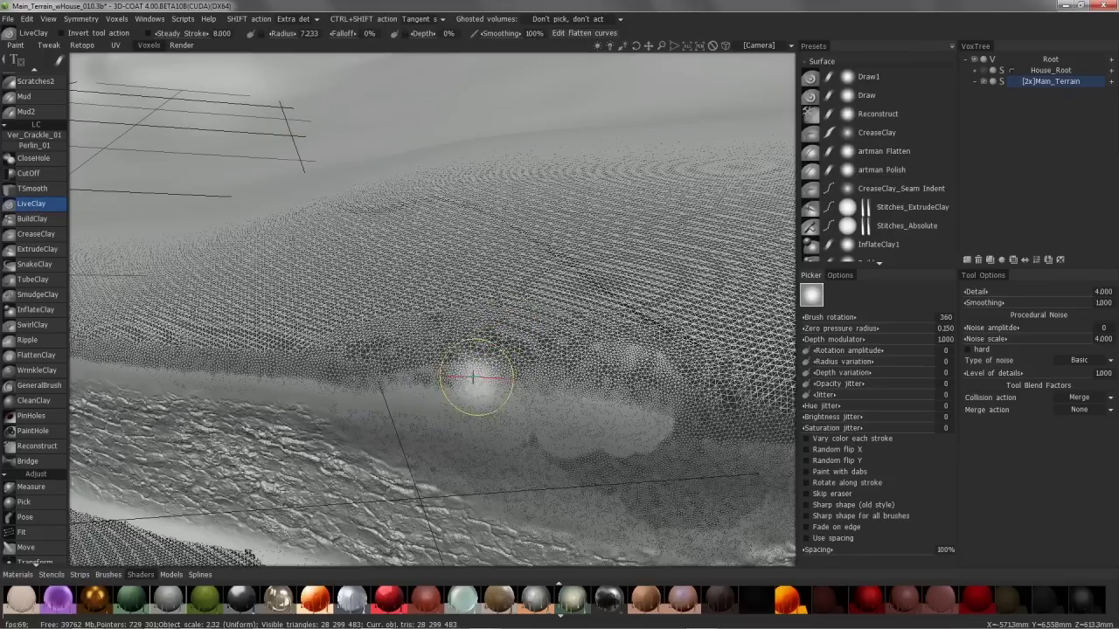
right_click_drag(464, 387, 428, 387)
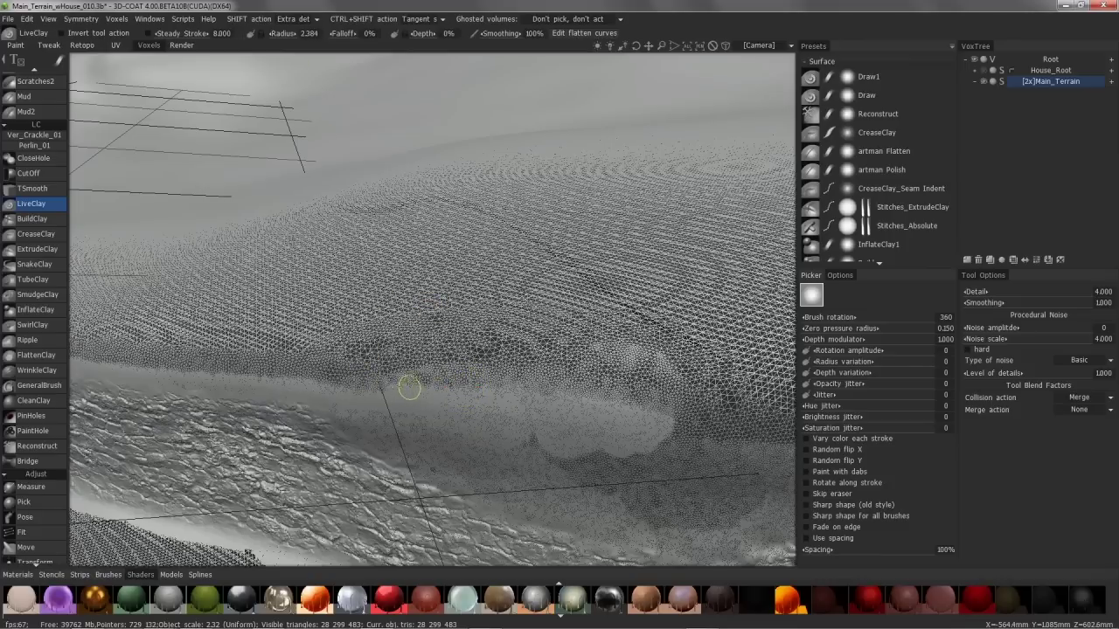
left_click_drag(409, 388, 402, 394)
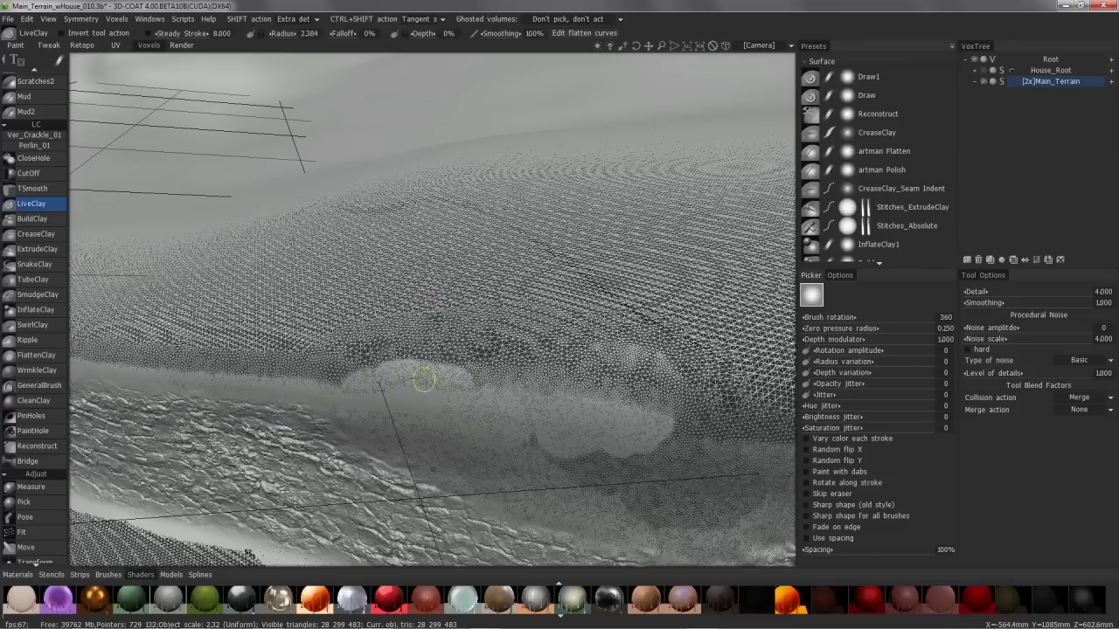
Set the CTRL+SHIFT action to Reduce and paint a dense detail band along the slope's lower edge, shrinking the radius to about 1.28.
left_click(442, 20)
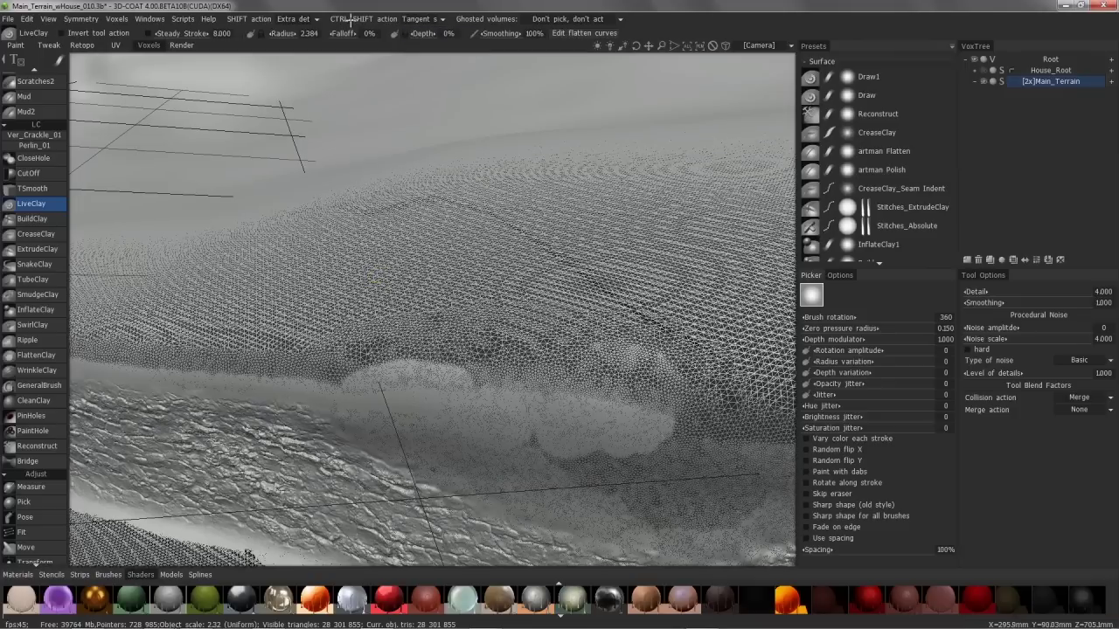
left_click(444, 21)
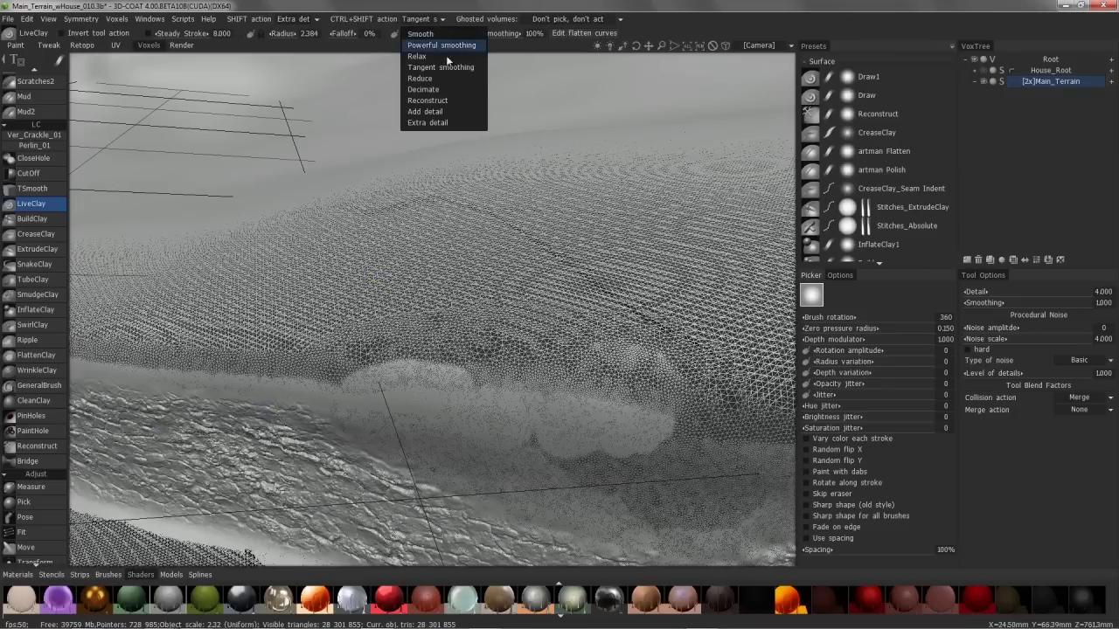
left_click(437, 78)
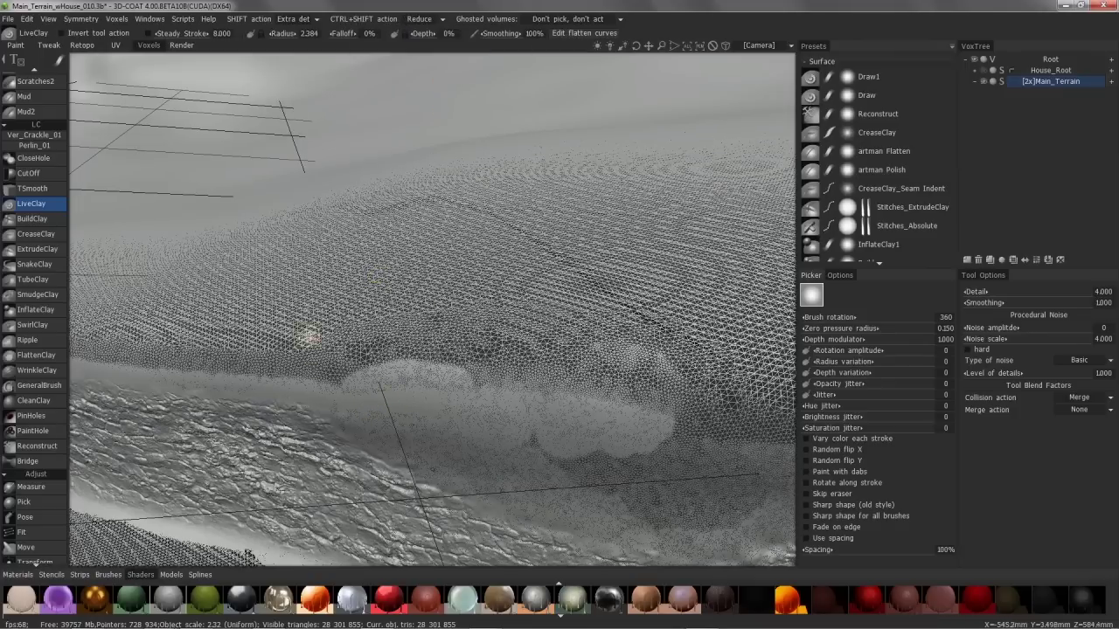
mouse_move(473, 374)
left_mouse_down()
mouse_move(470, 390)
mouse_move(554, 393)
left_mouse_up()
left_click_drag(666, 418, 704, 438)
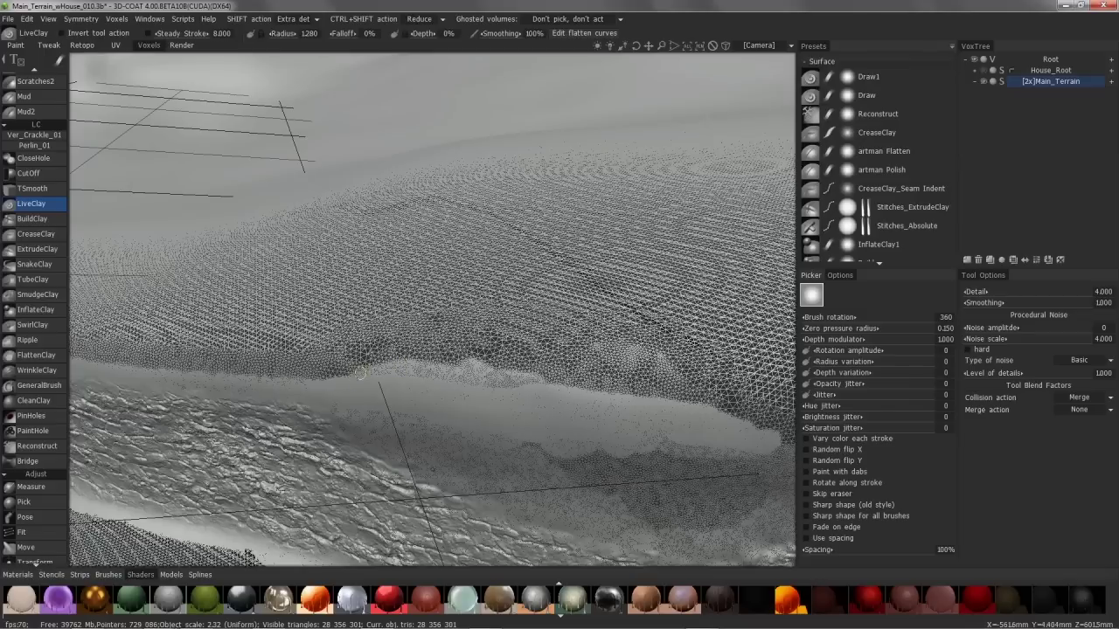
Raise the brush radius to about 3.67 and reduce the mesh along the upper edge of the dense detail band.
right_click_drag(345, 380, 361, 377)
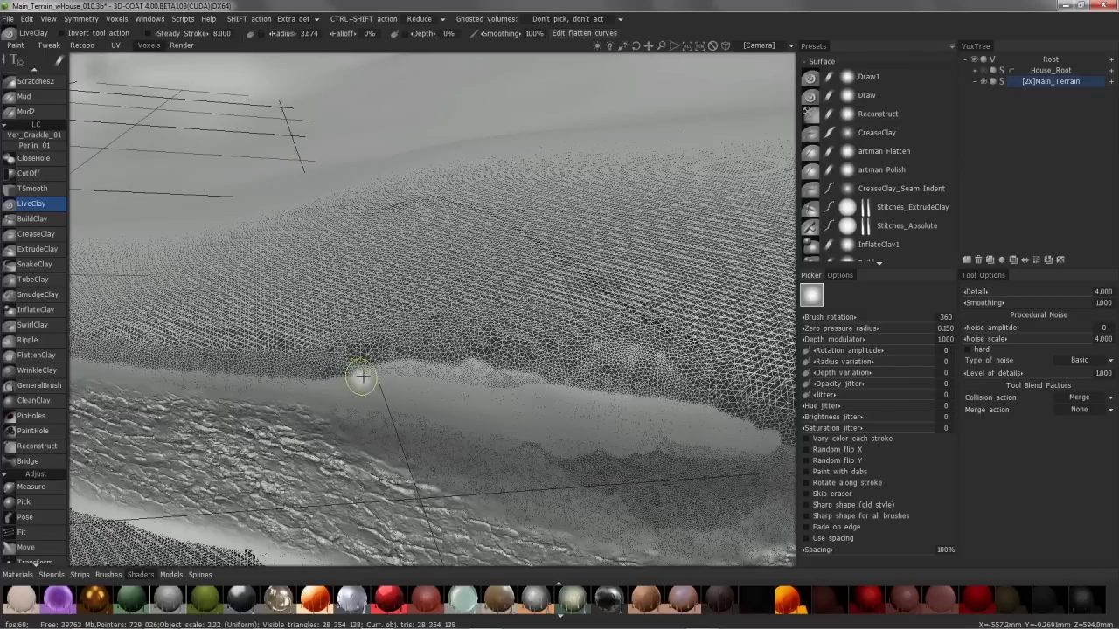
left_click_drag(362, 377, 351, 377)
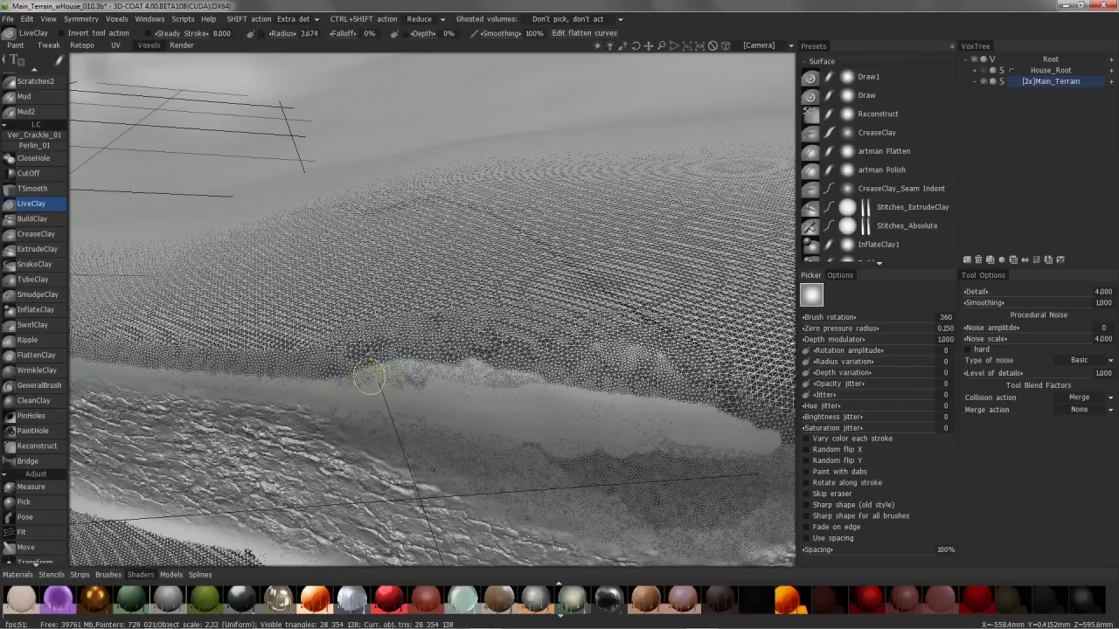
left_click_drag(400, 390, 453, 374)
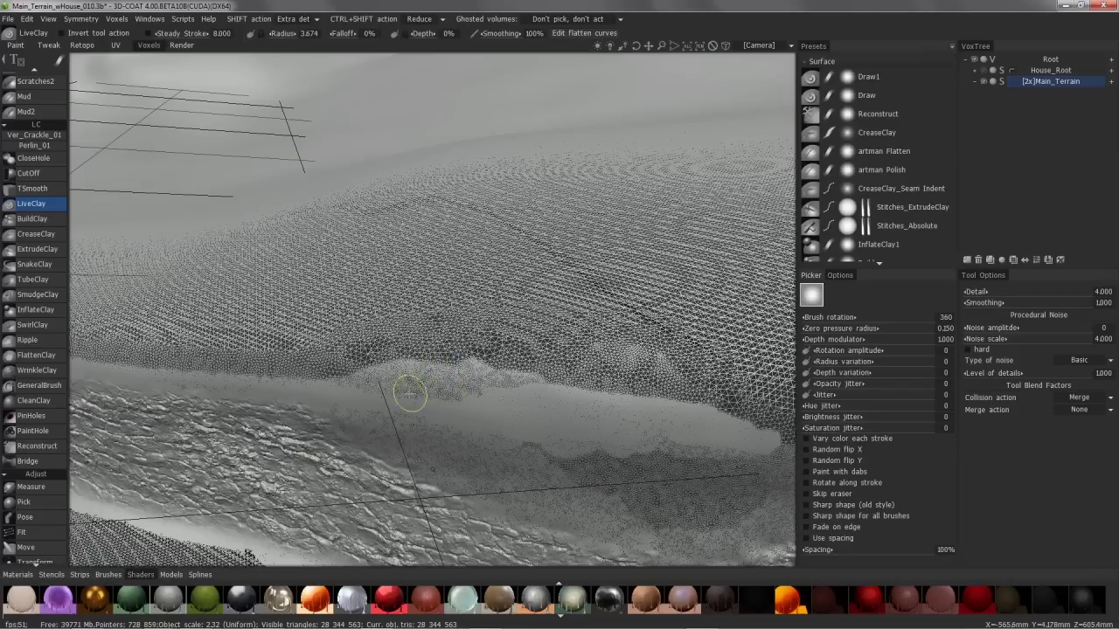
left_click_drag(468, 398, 473, 393)
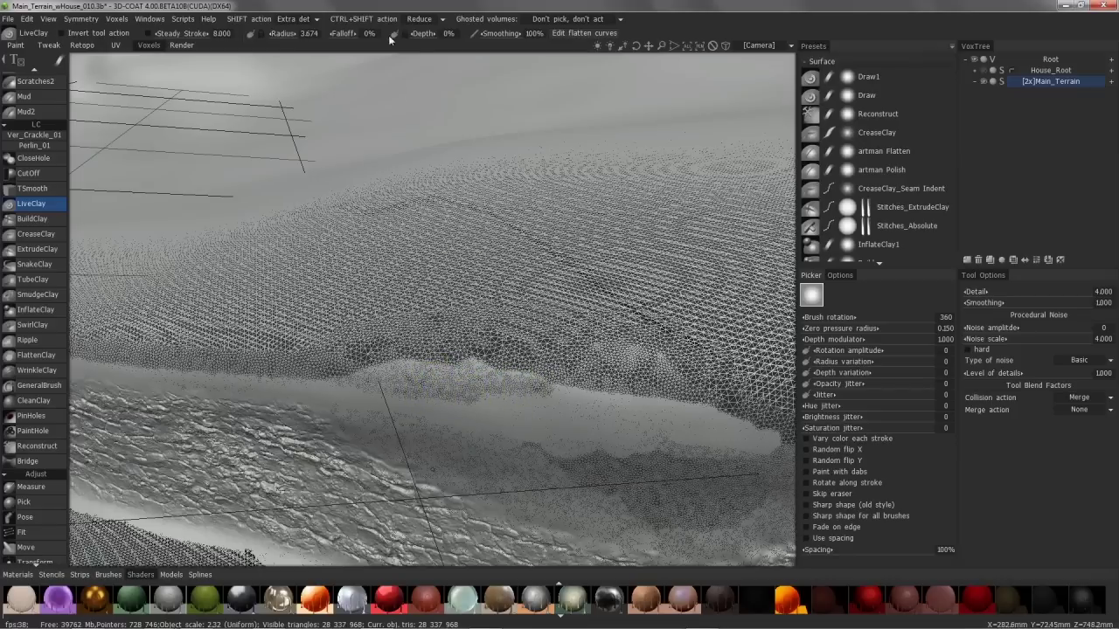
Set the CTRL+SHIFT action to Decimate and decimate the dense detail band along the slope's lower edge.
left_click(428, 20)
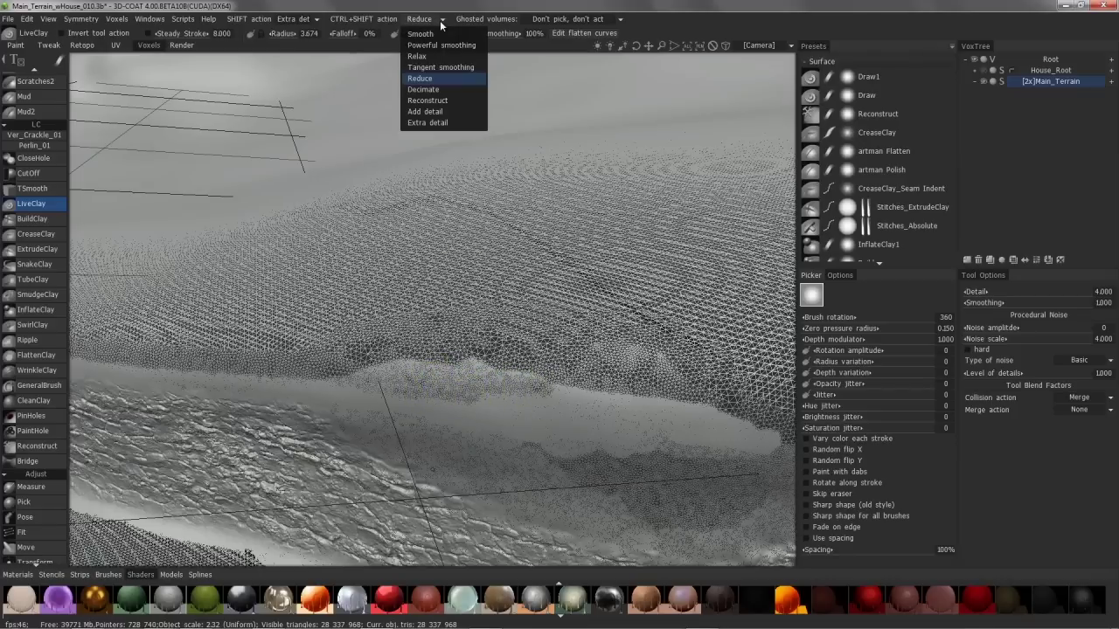
left_click(441, 92)
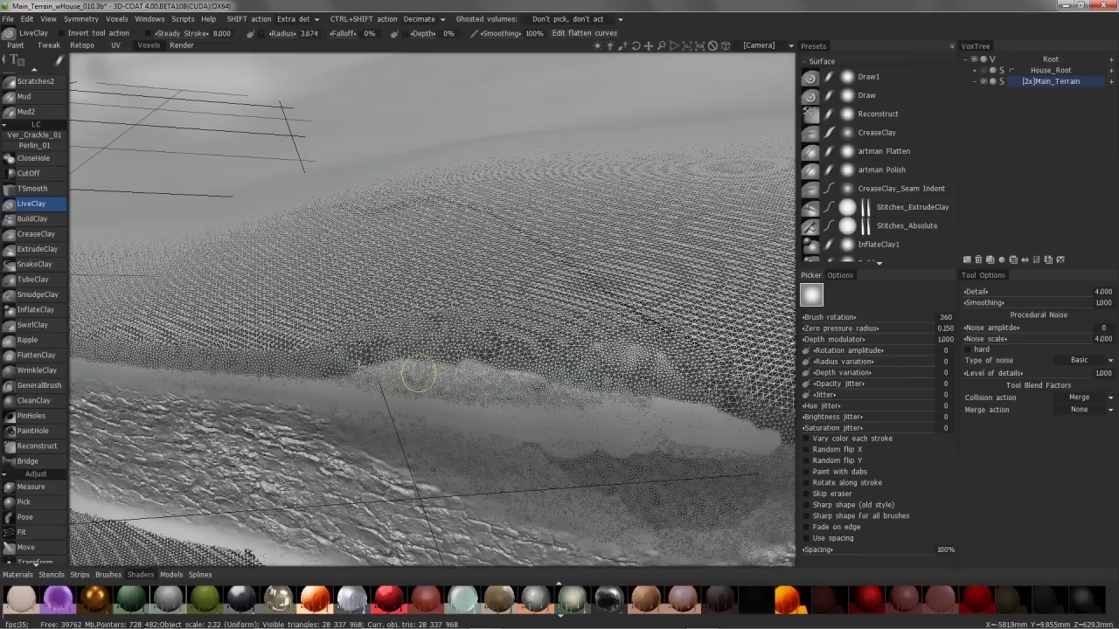
left_click_drag(321, 369, 325, 367, "ctrl+shift")
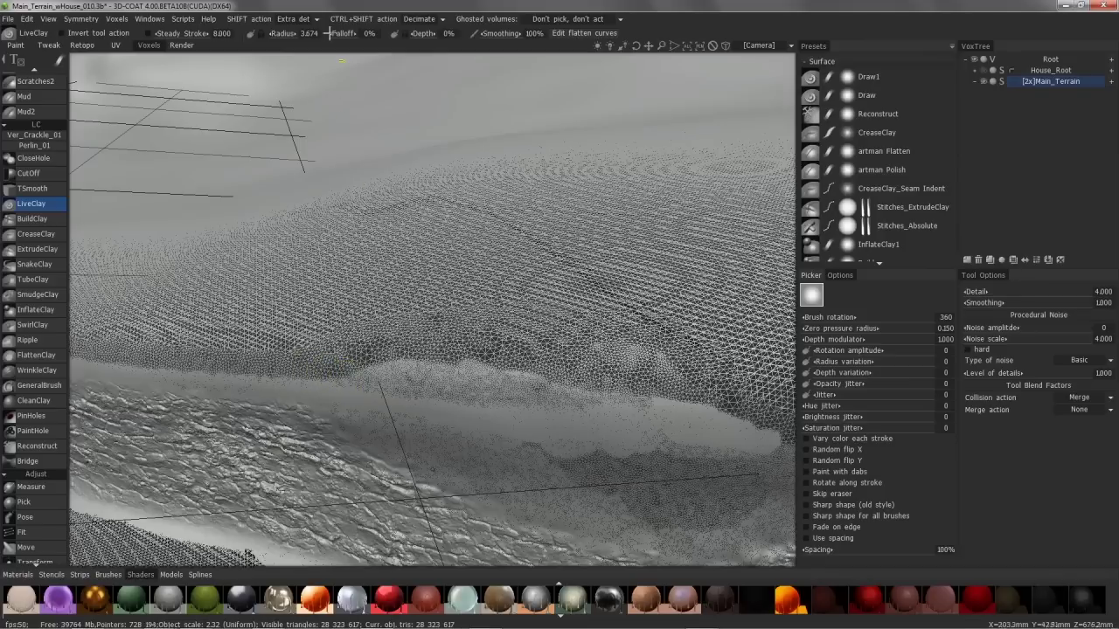
Set the SHIFT action to Reconstruct and the brush radius to about 4.86, and reconstruct the mesh along the dense band's upper edge.
left_click(317, 21)
left_click(306, 81)
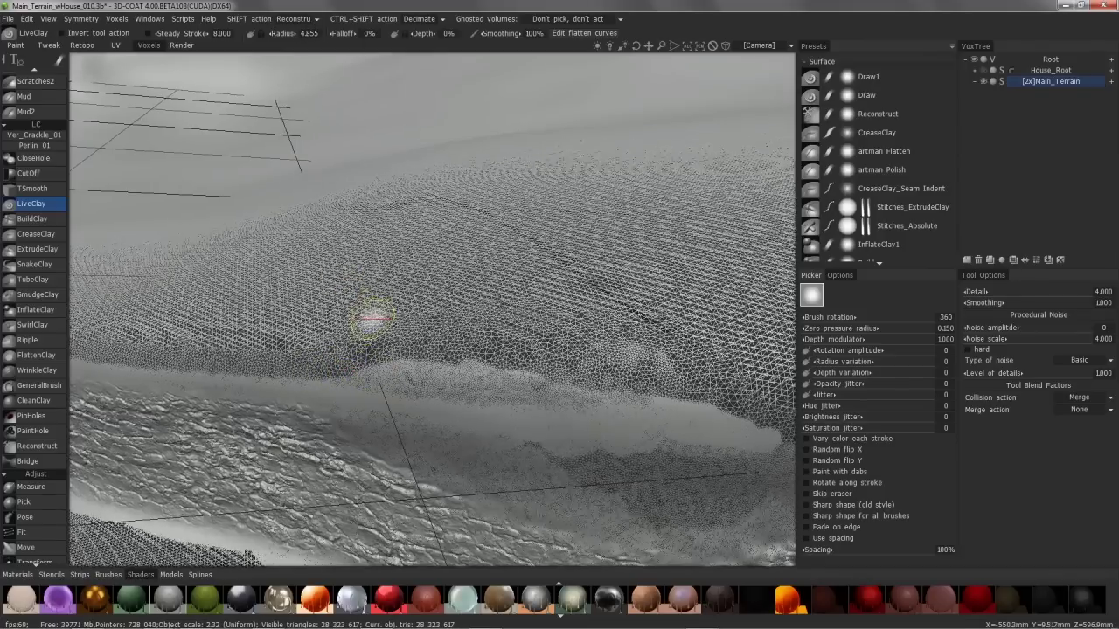
mouse_move(374, 320)
left_mouse_down("alt")
mouse_move(334, 320)
mouse_move(362, 350)
mouse_move(512, 329)
left_mouse_up("alt")
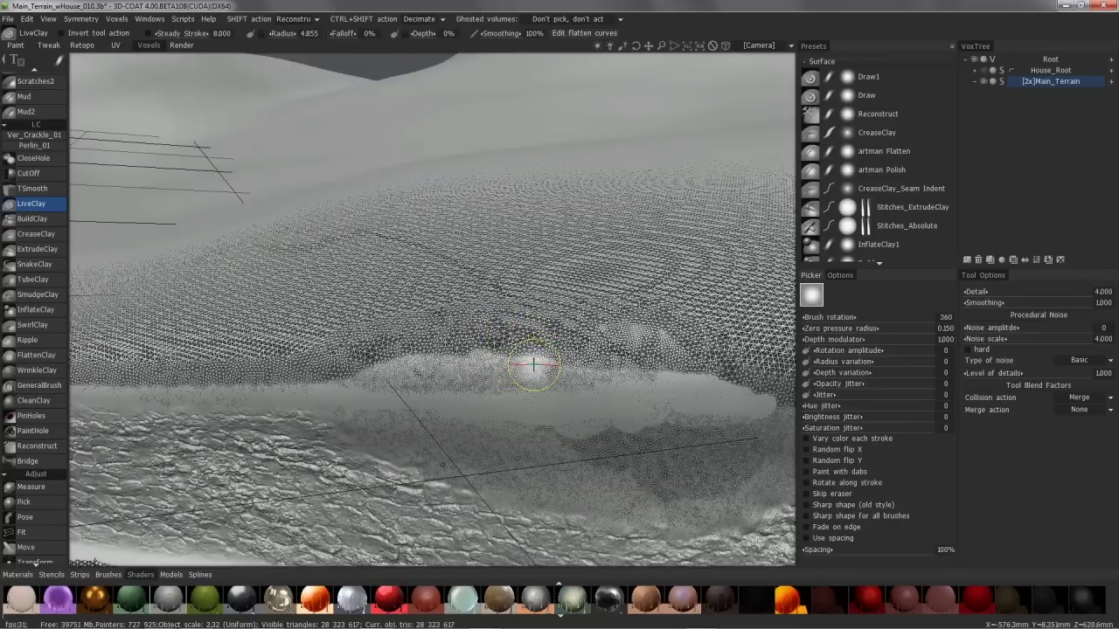
left_click_drag(533, 363, 421, 352)
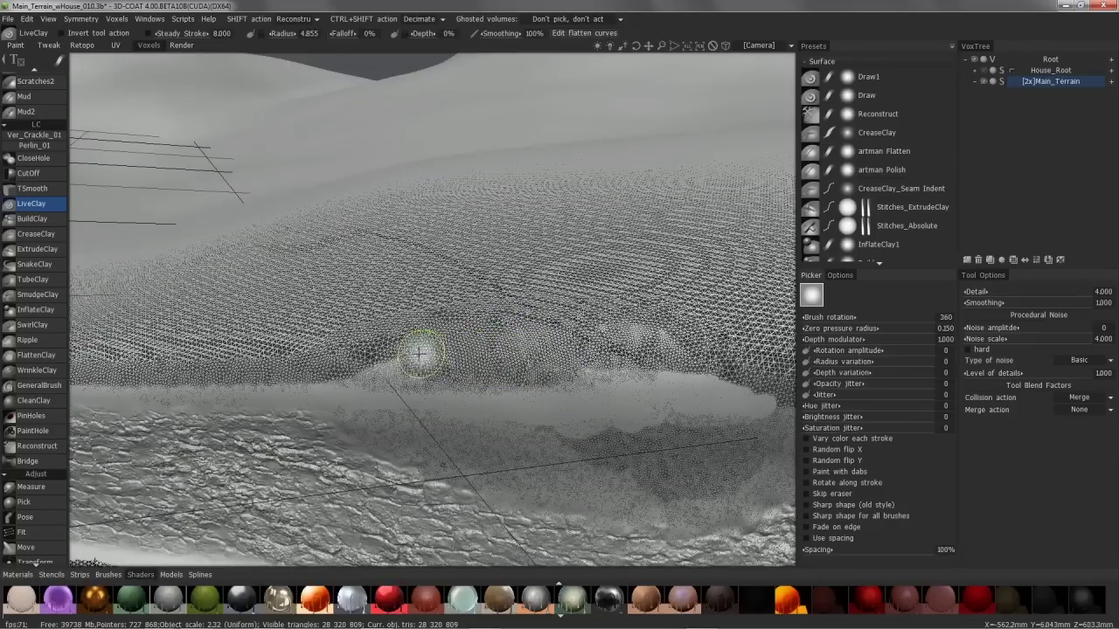
left_click_drag(571, 359, 401, 359)
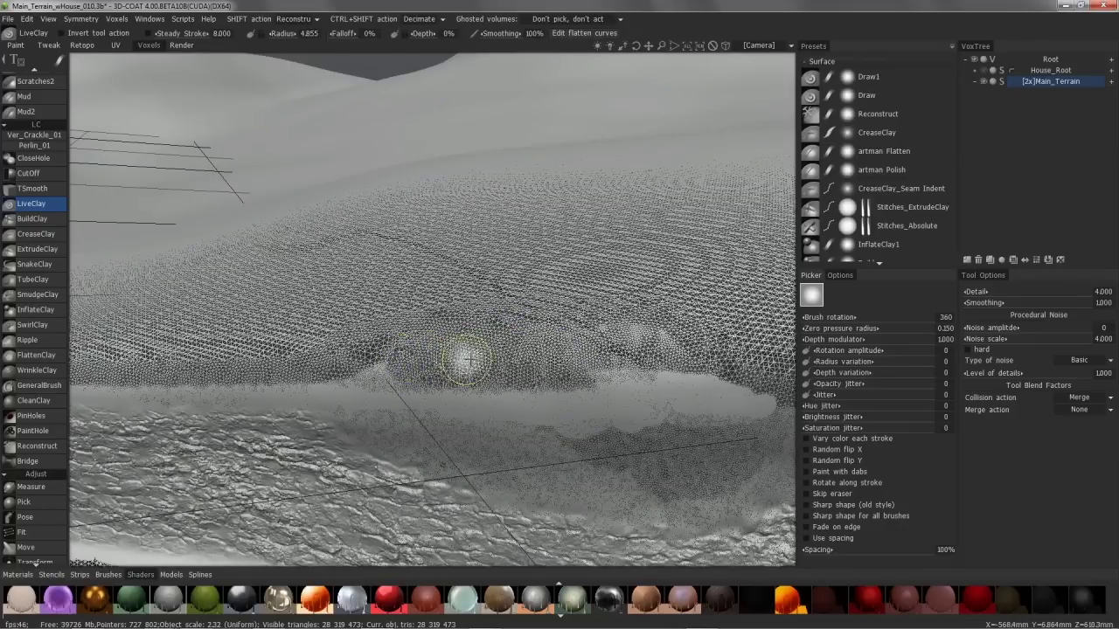
Lower the brush smoothing to 86% and reconstruct the remaining uneven mesh across the dense band's upper edge.
right_click_drag(628, 359, 625, 357, "shift")
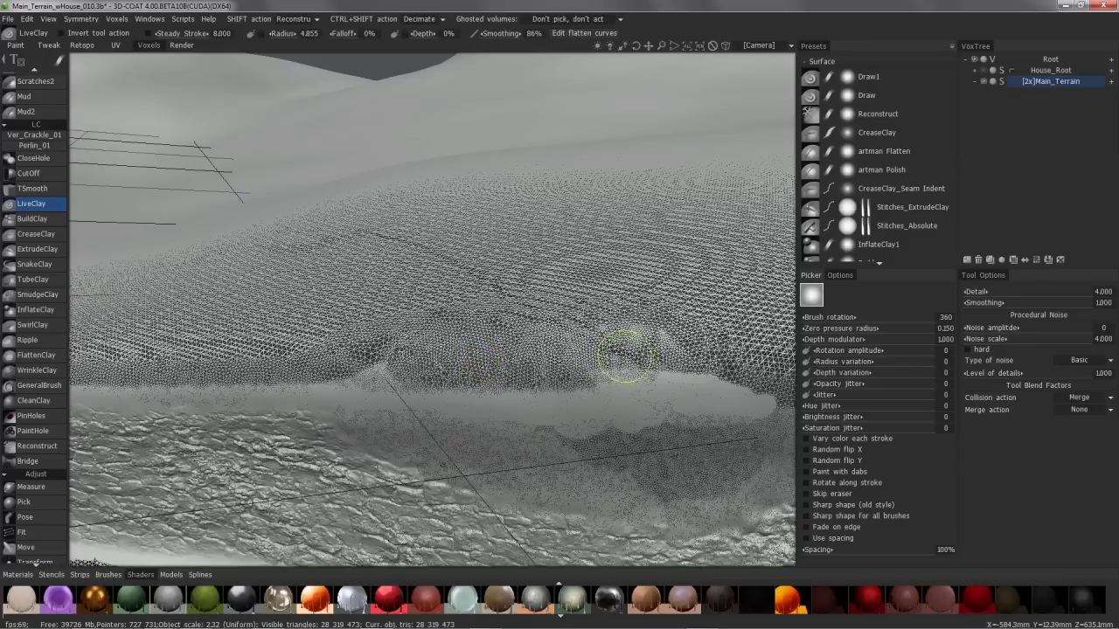
left_click_drag(626, 357, 377, 358)
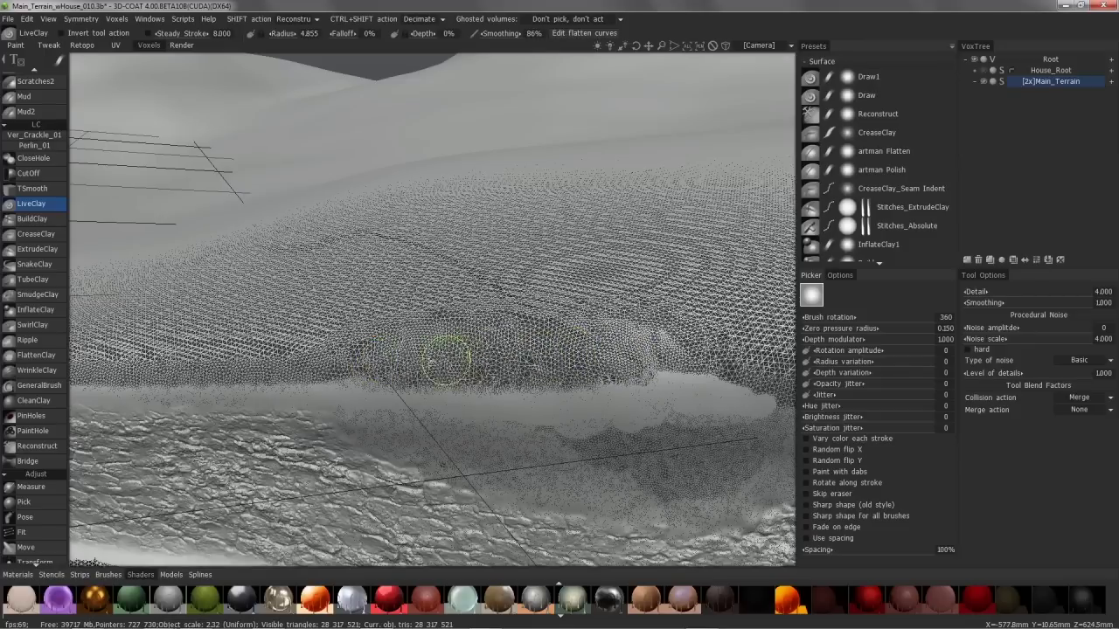
left_click_drag(445, 359, 421, 324)
Hide the wireframe and reconstruct the bumpy surface along the ridge, reducing the brush radius to about 3.42.
key("w")
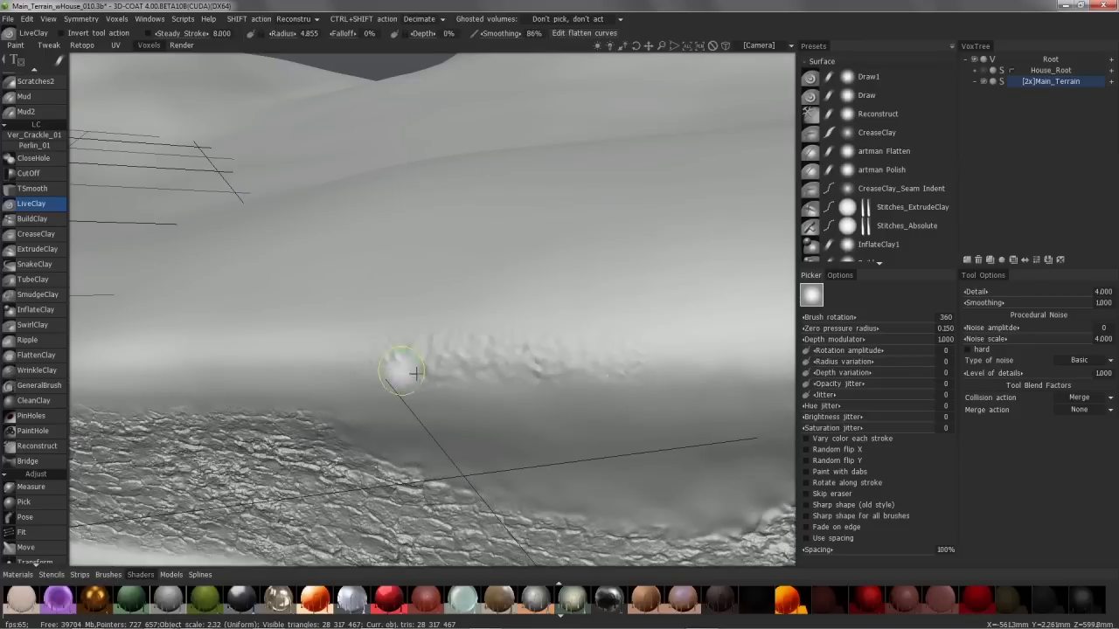
left_click_drag(398, 368, 378, 364)
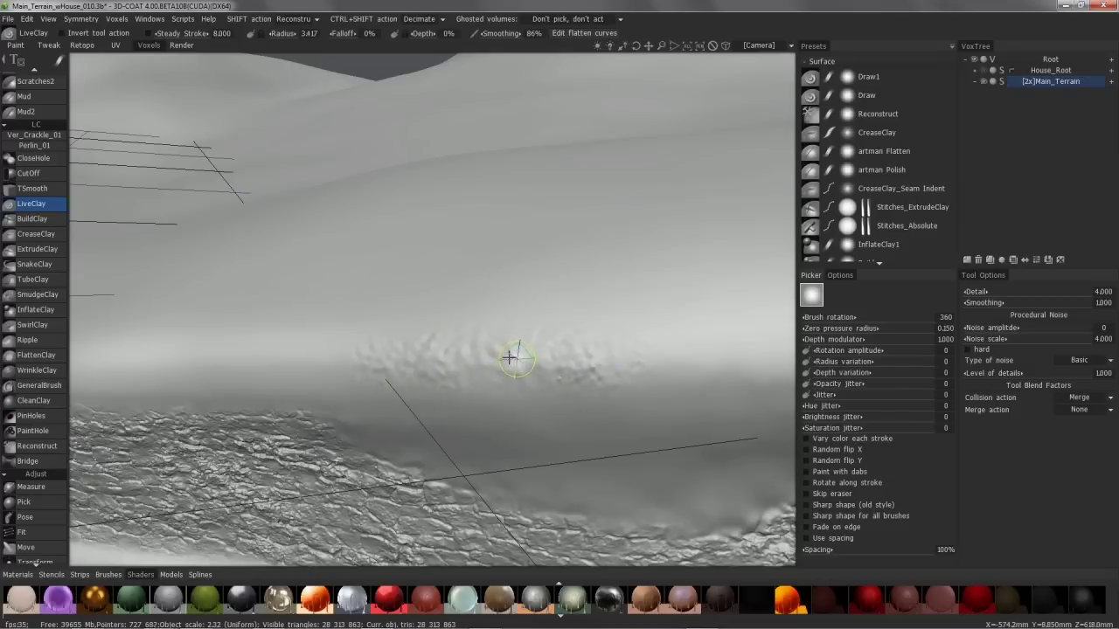
scroll(419, 348, "down", 6)
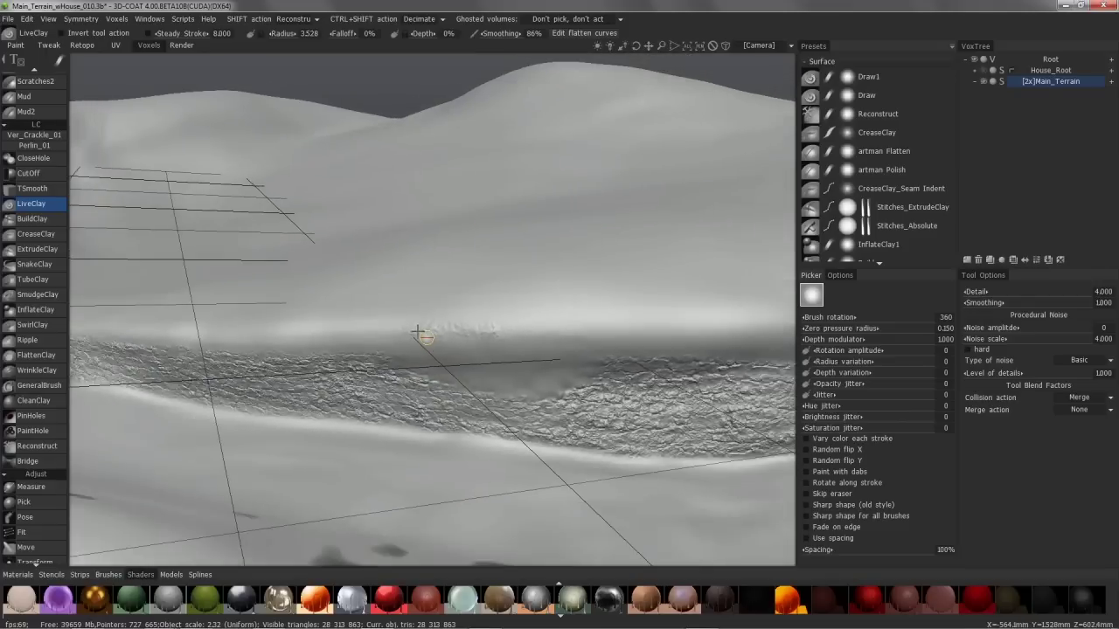
left_click_drag(419, 336, 376, 395, "alt")
mouse_move(179, 350)
left_mouse_down("alt")
mouse_move(258, 300)
mouse_move(310, 306)
mouse_move(348, 348)
mouse_move(351, 395)
mouse_move(424, 457)
mouse_move(419, 447)
left_mouse_up("alt")
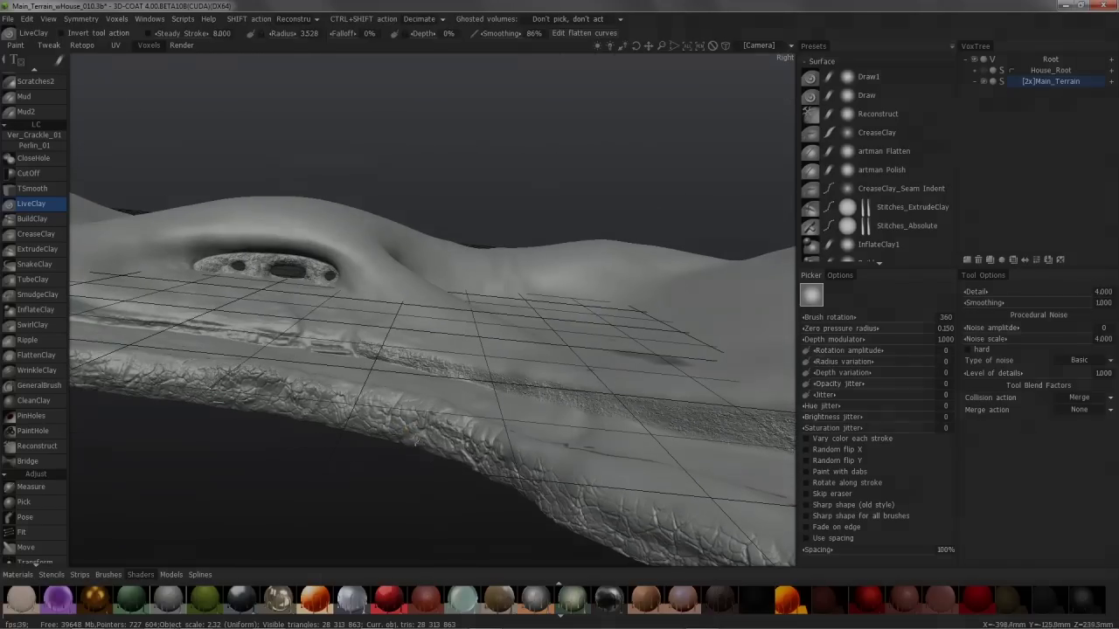